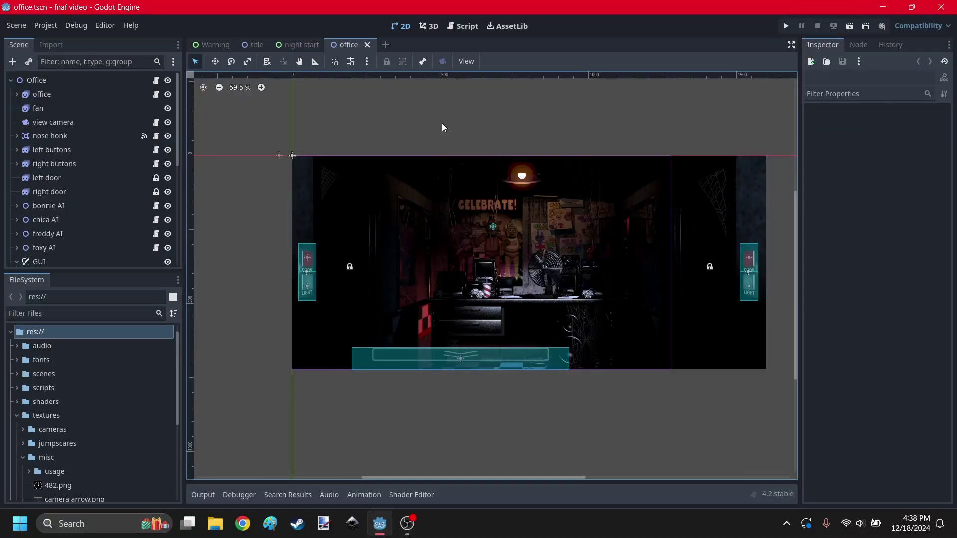
- Test the left hallway light, then add the leftDoorJammed check line in the light input script
scroll(732, 279, up, 3)
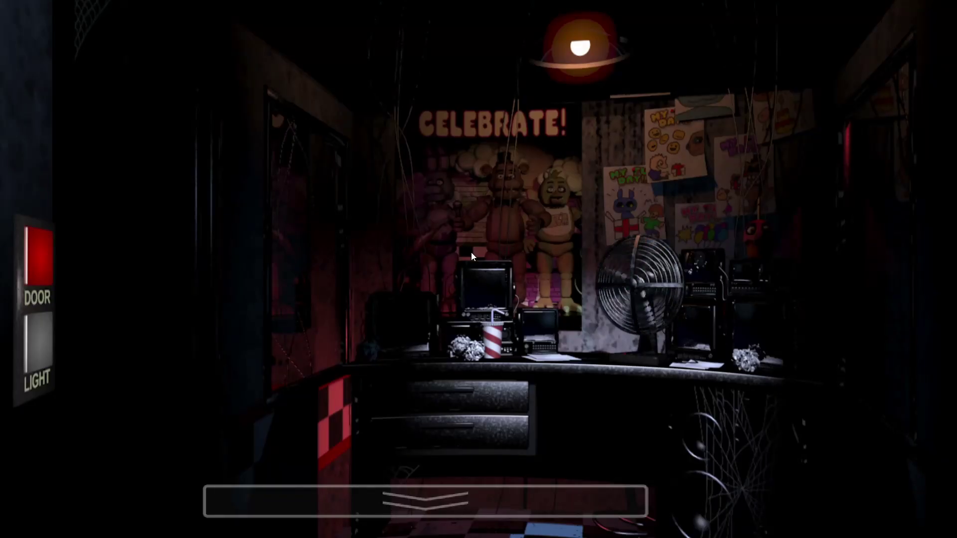
click(34, 360)
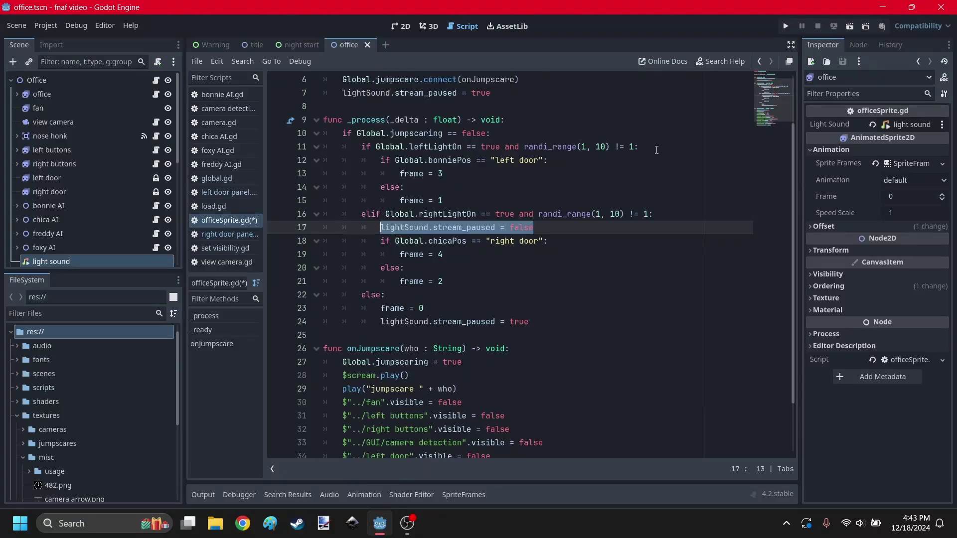
click(656, 150)
key(Return)
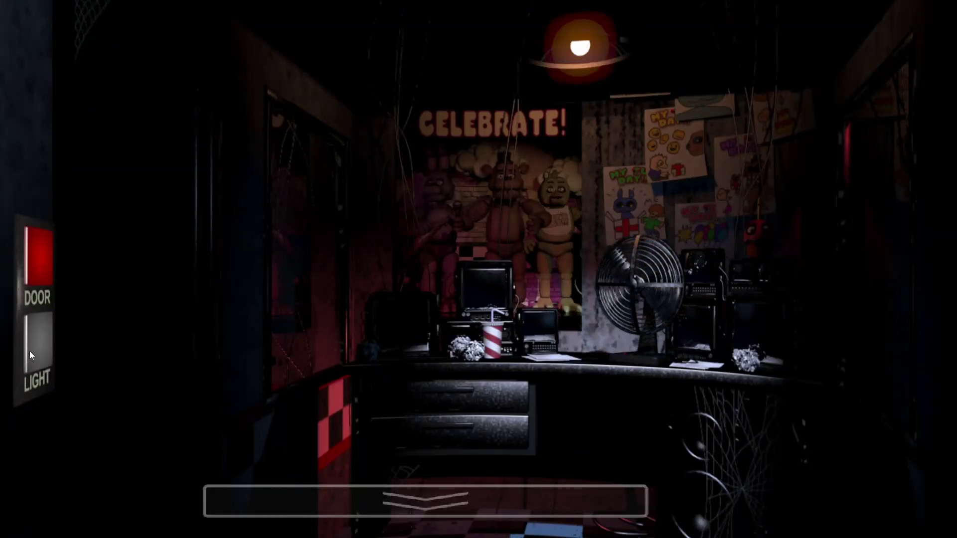
- Toggle the left hallway light repeatedly to reveal Bonnie and check the jammed sound
click(31, 346)
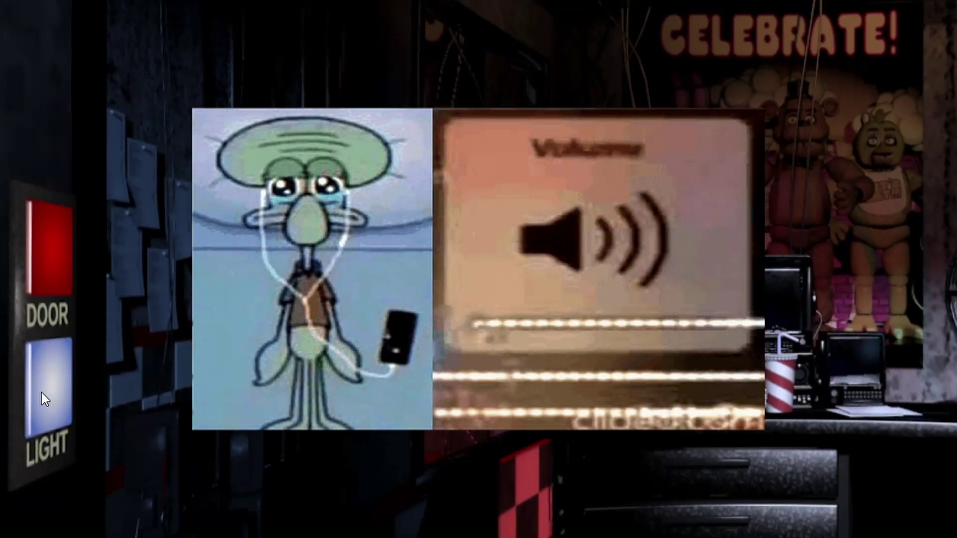
click(41, 393)
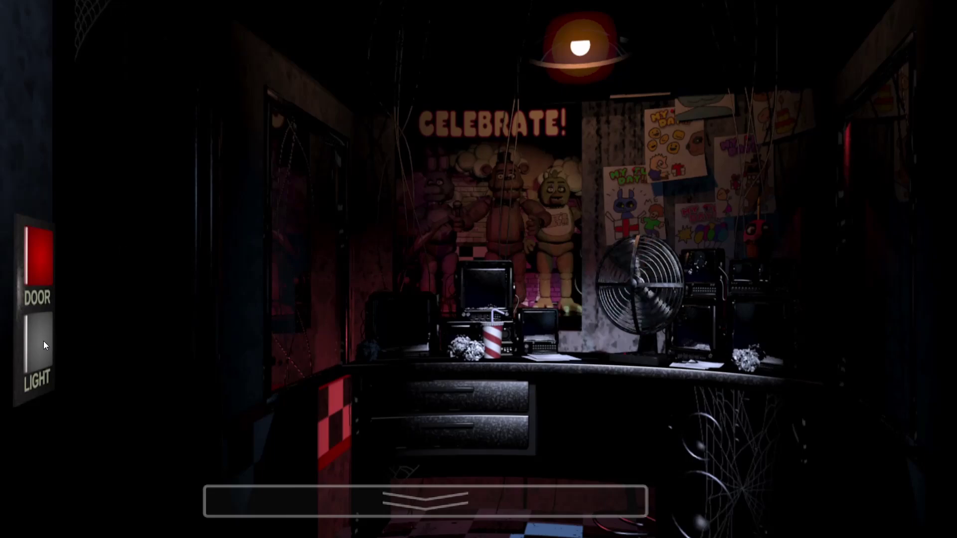
click(43, 341)
click(39, 344)
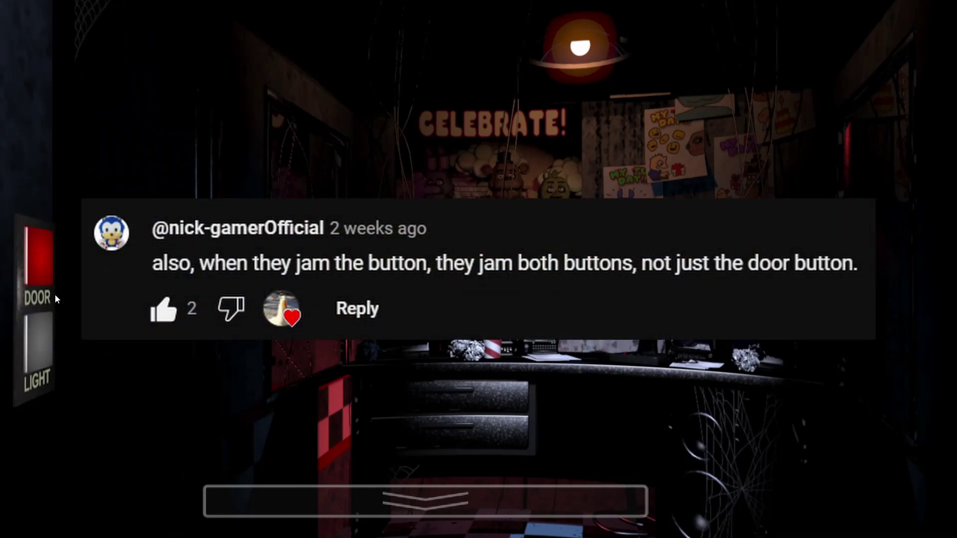
click(40, 352)
click(40, 343)
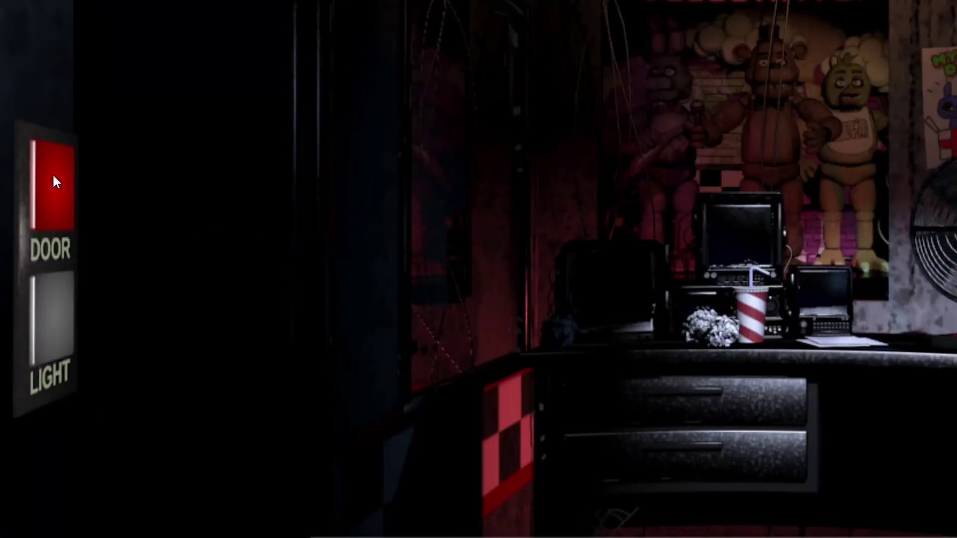
- Run the game and test the left and right hallway lights plus the CAM 4B and CAM 7 feeds
click(62, 319)
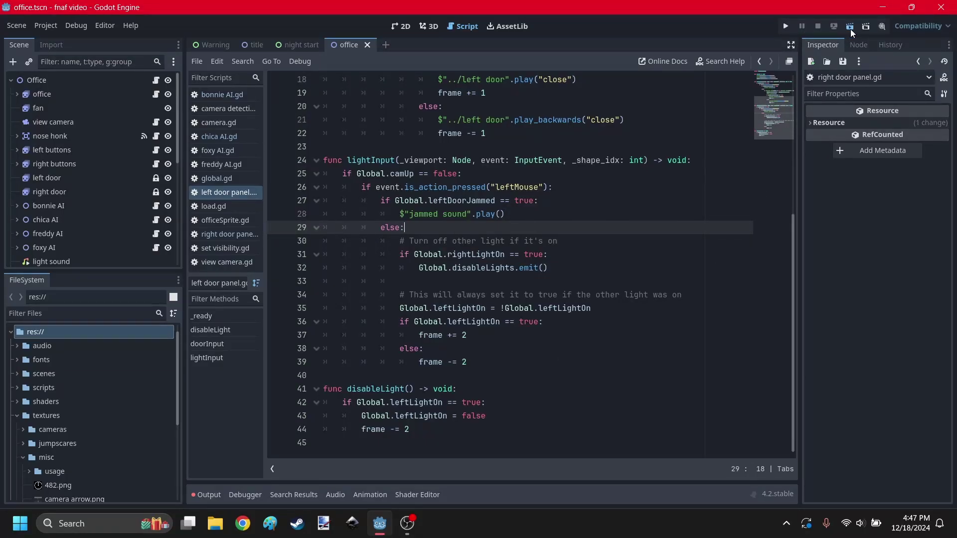
click(850, 28)
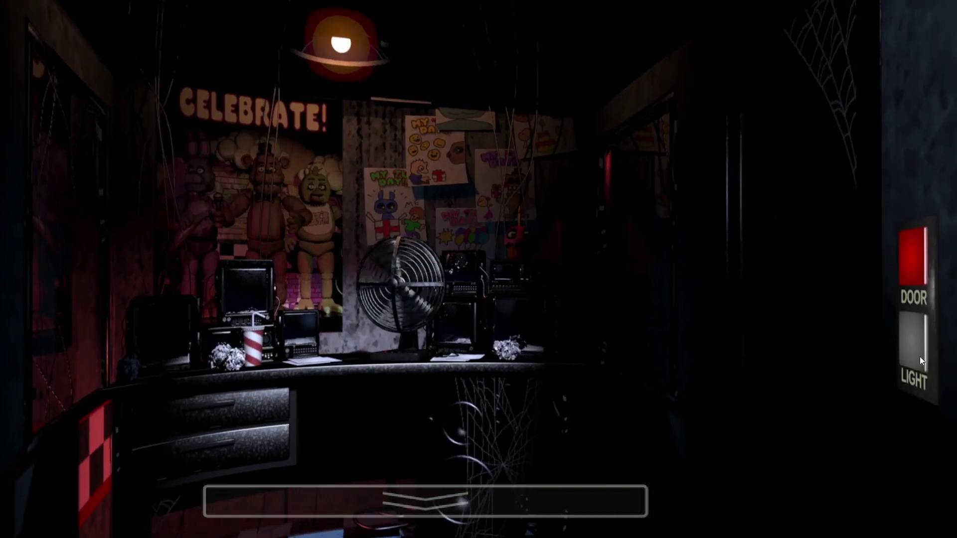
click(920, 357)
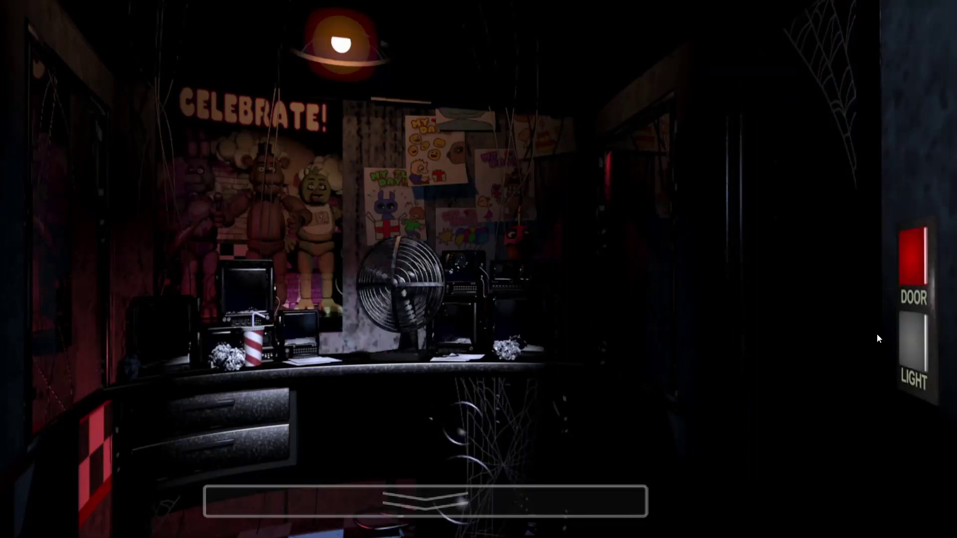
mouse_move(426, 501)
click(817, 482)
click(897, 327)
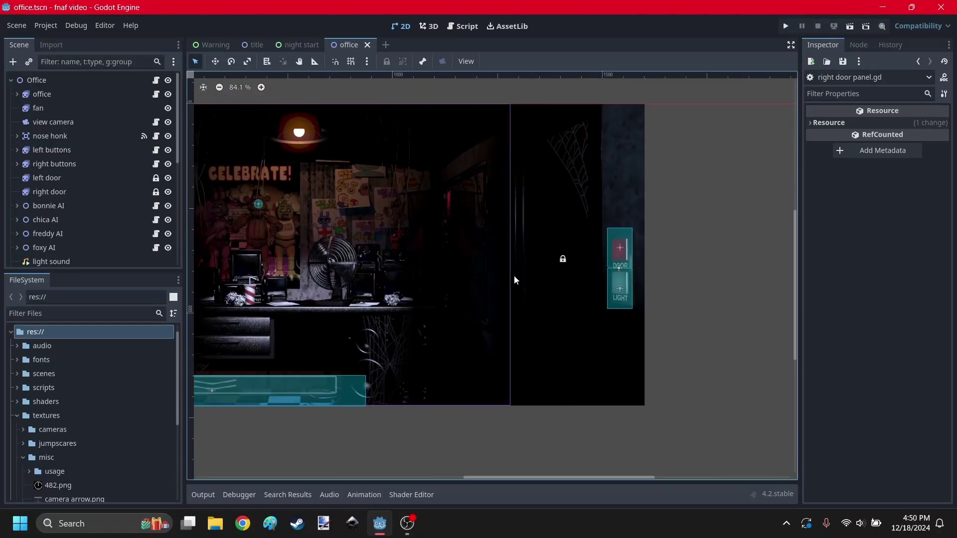
- Make the mystery HUD node visible and zoom in on its power, usage and clock readouts
middle_drag(231, 255, 350, 241)
scroll(351, 241, down, 2)
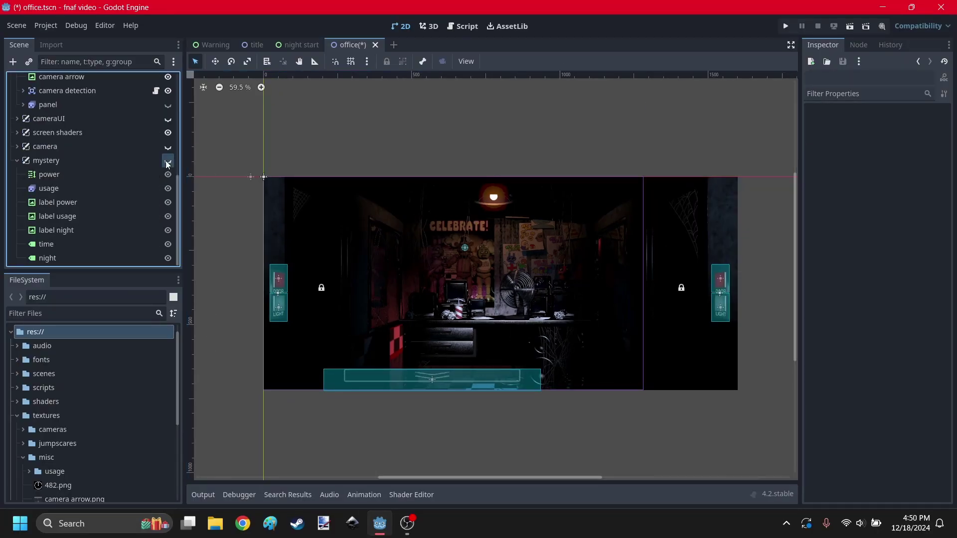
click(168, 161)
scroll(603, 183, up, 1)
scroll(603, 183, up, 2)
scroll(445, 250, down, 2)
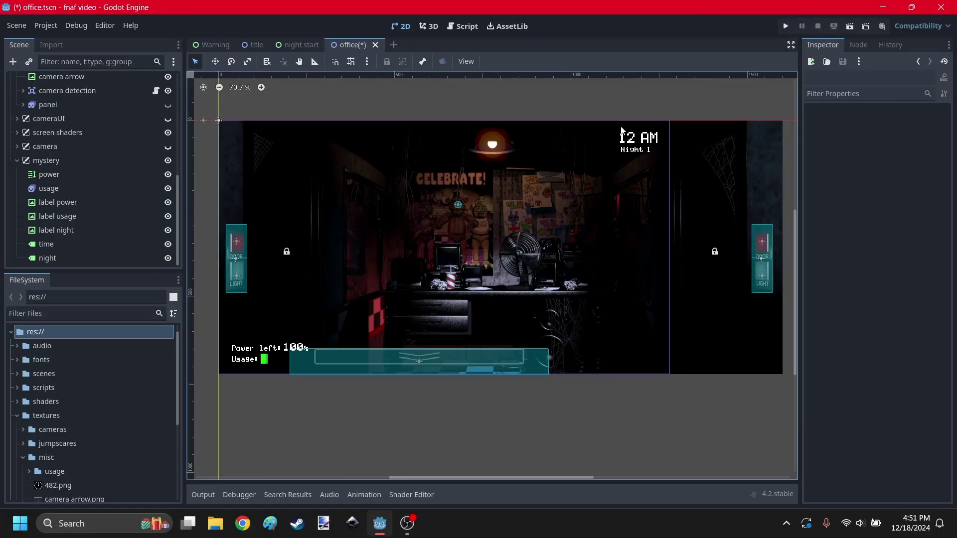
scroll(644, 165, up, 5)
scroll(301, 312, down, 2)
scroll(229, 358, up, 1)
scroll(615, 188, down, 2)
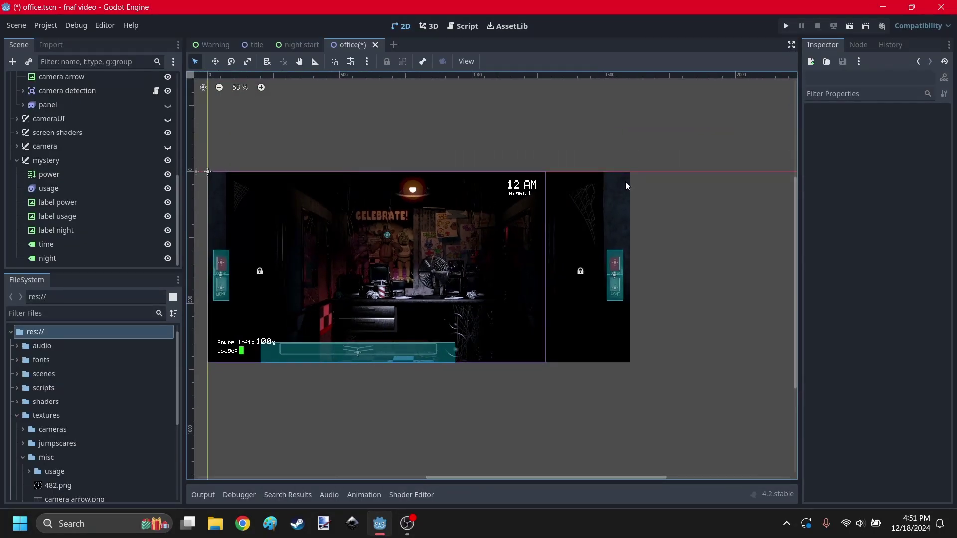
scroll(510, 201, up, 1)
scroll(509, 204, up, 10)
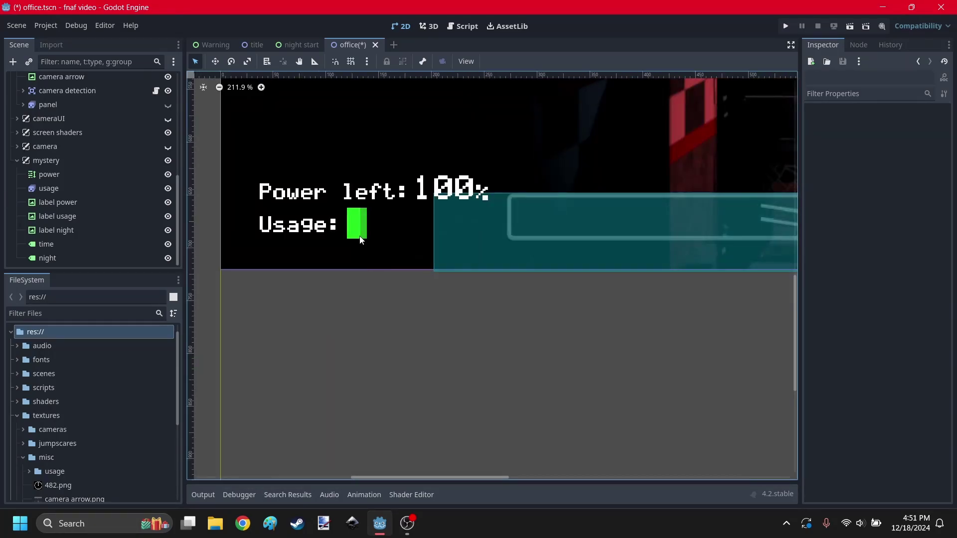
- Preview the usage bar's SpriteFrames animation, then stop it
click(357, 224)
click(373, 348)
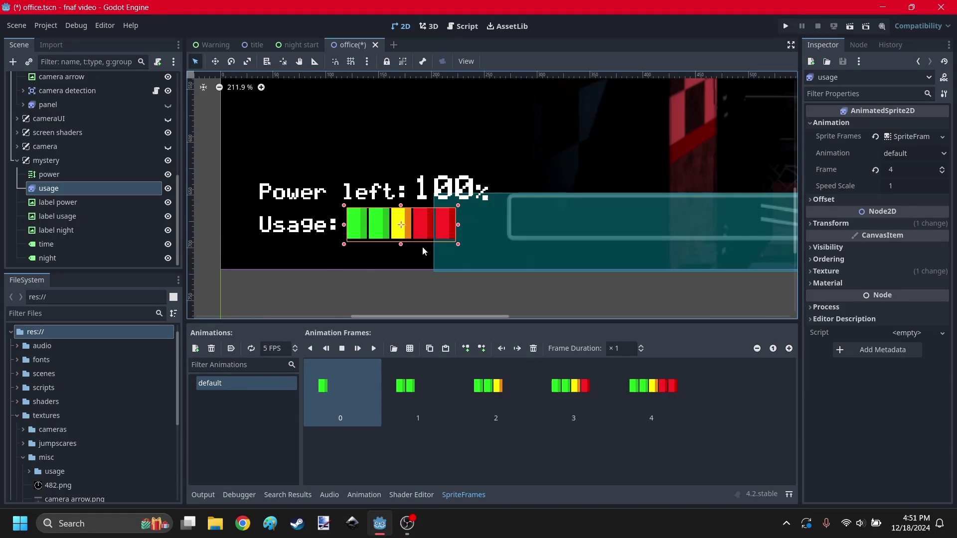
click(341, 352)
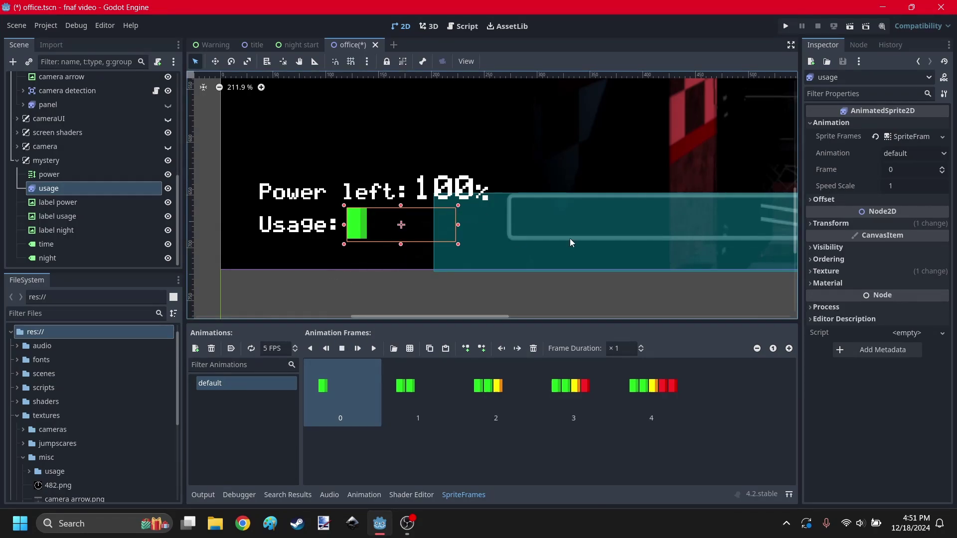
click(497, 269)
- Change the power label's text by replacing its last digit with 8
click(488, 259)
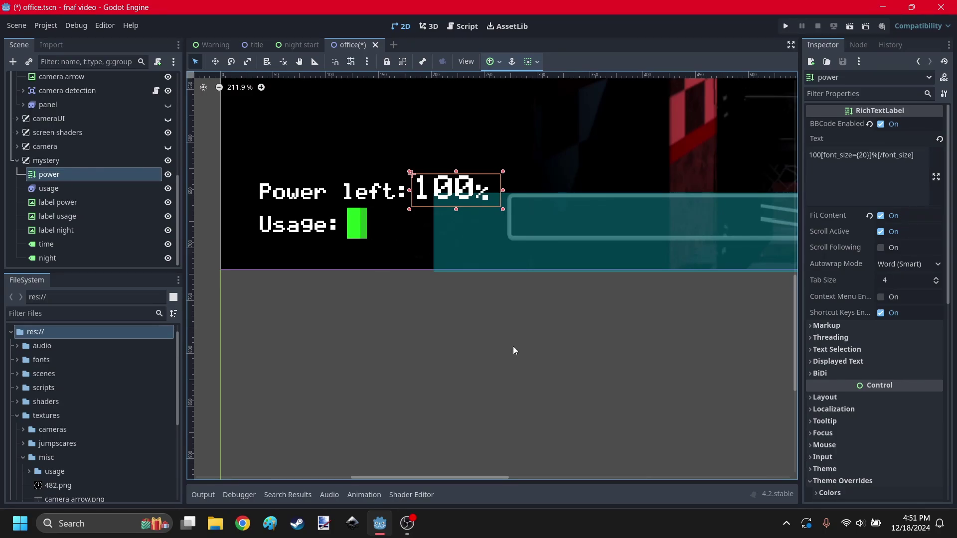
click(824, 164)
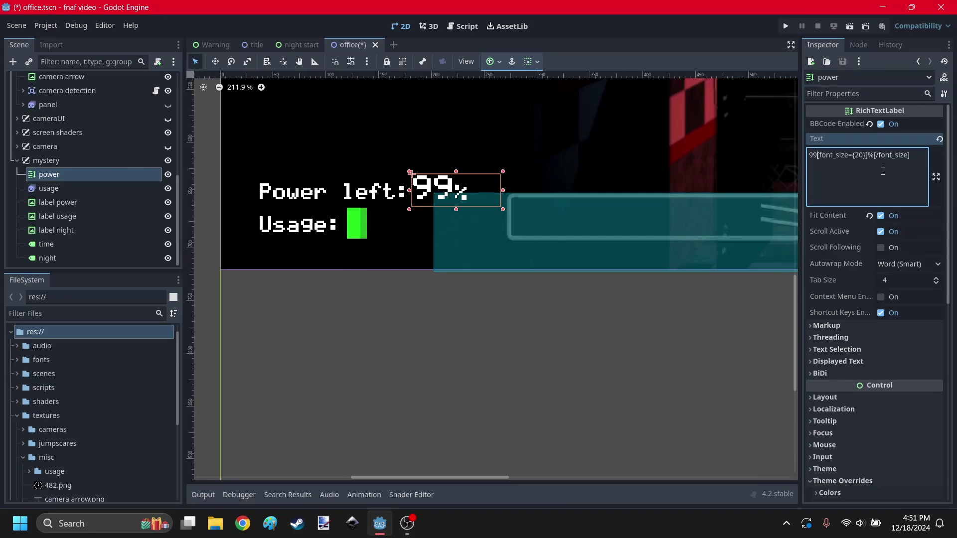
key(BackSpace)
text(8)
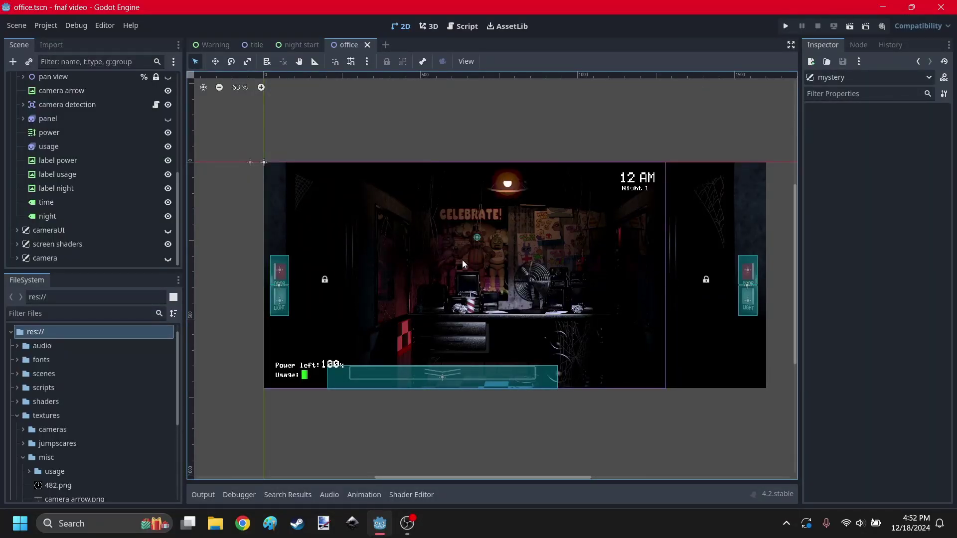
- Attach a new script to the power label, run the game, and test the left light and both doors
click(157, 62)
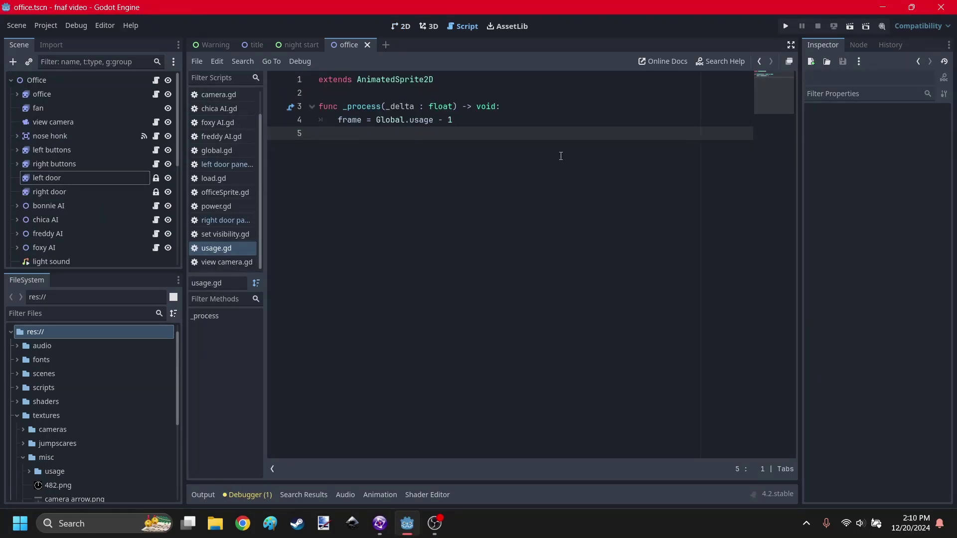
click(849, 26)
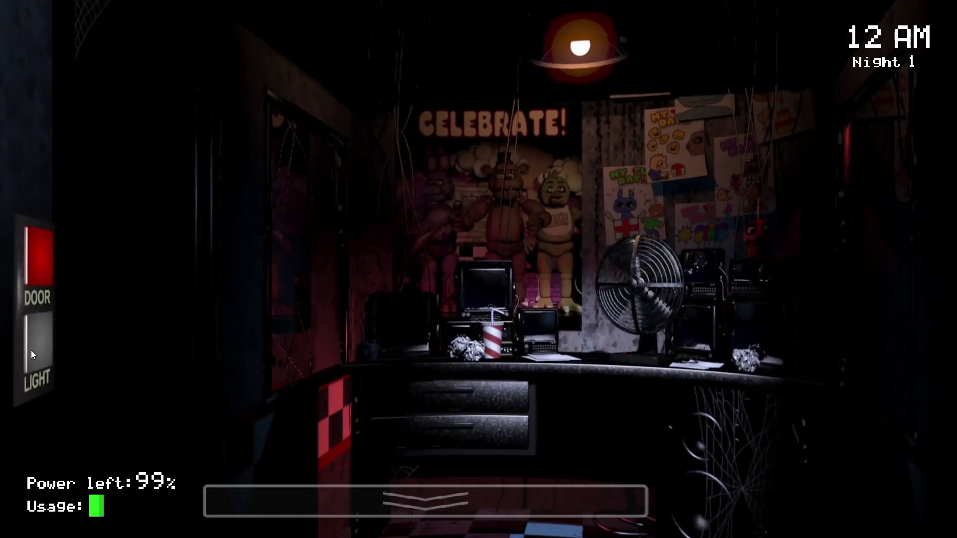
click(32, 355)
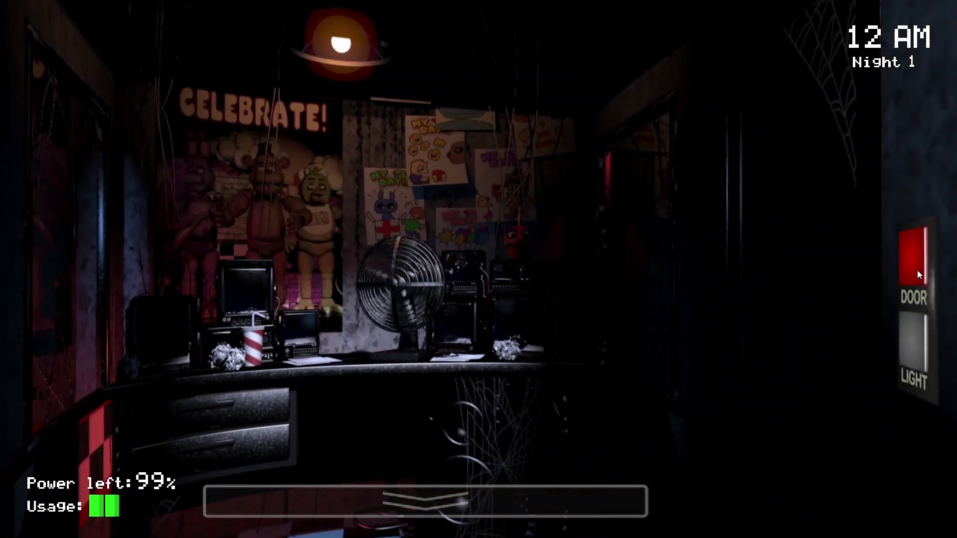
click(917, 264)
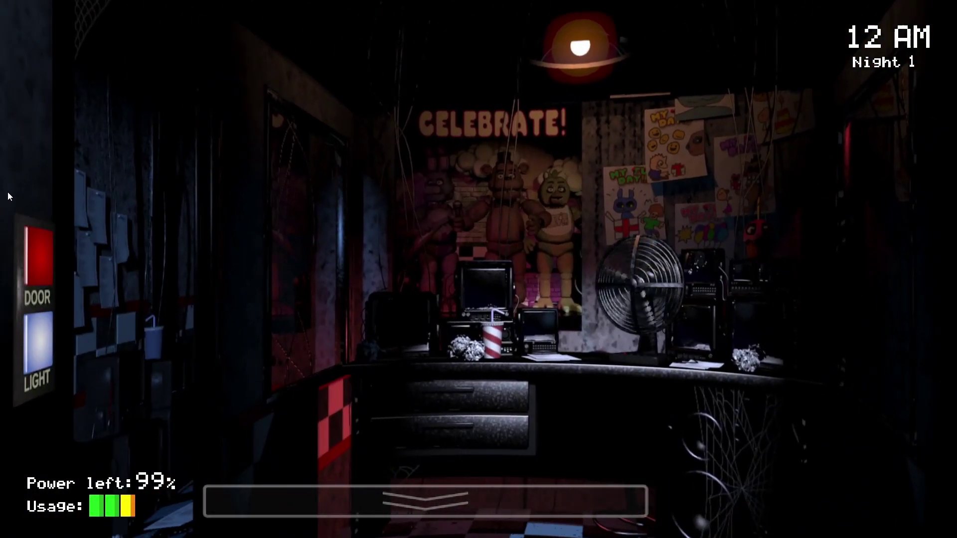
click(31, 263)
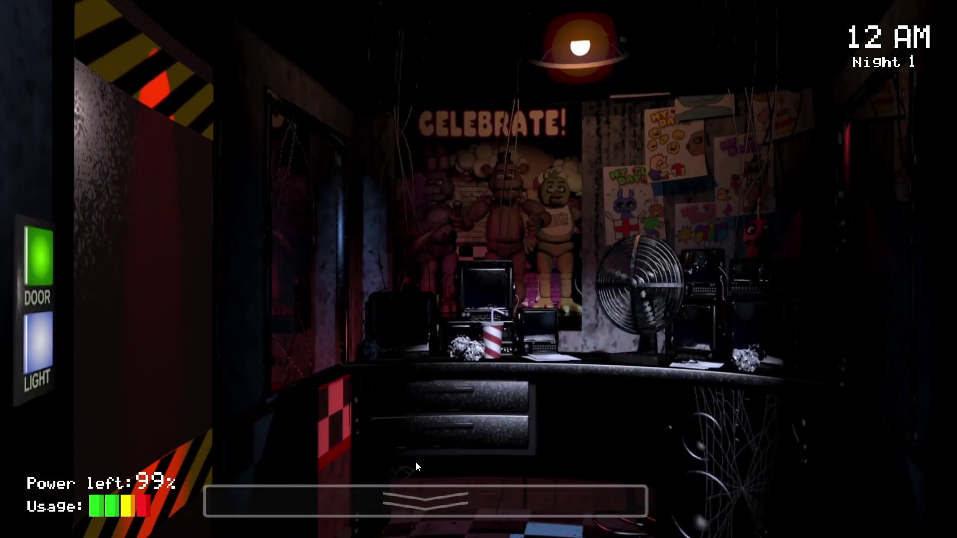
- Raise the camera monitor and toggle the right hallway light while watching the usage bars
mouse_move(423, 501)
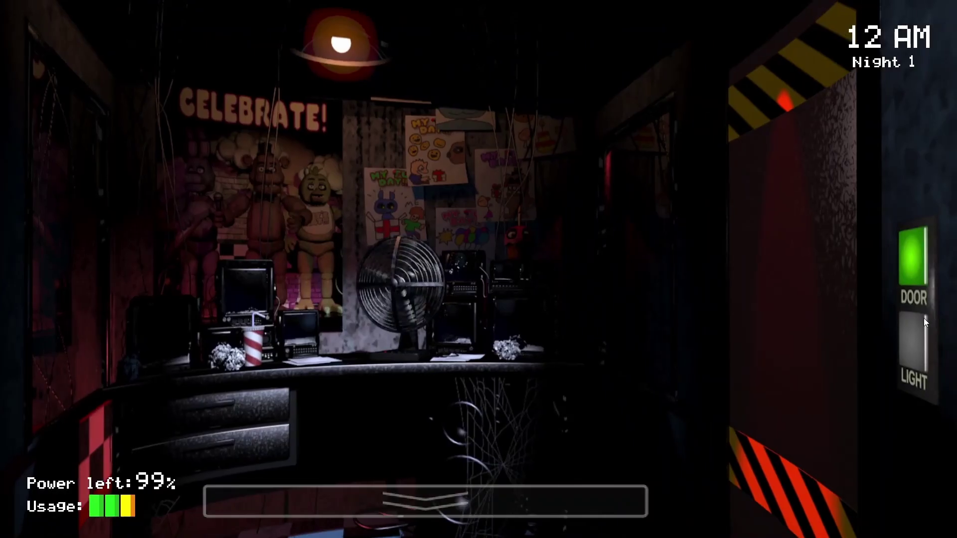
click(921, 346)
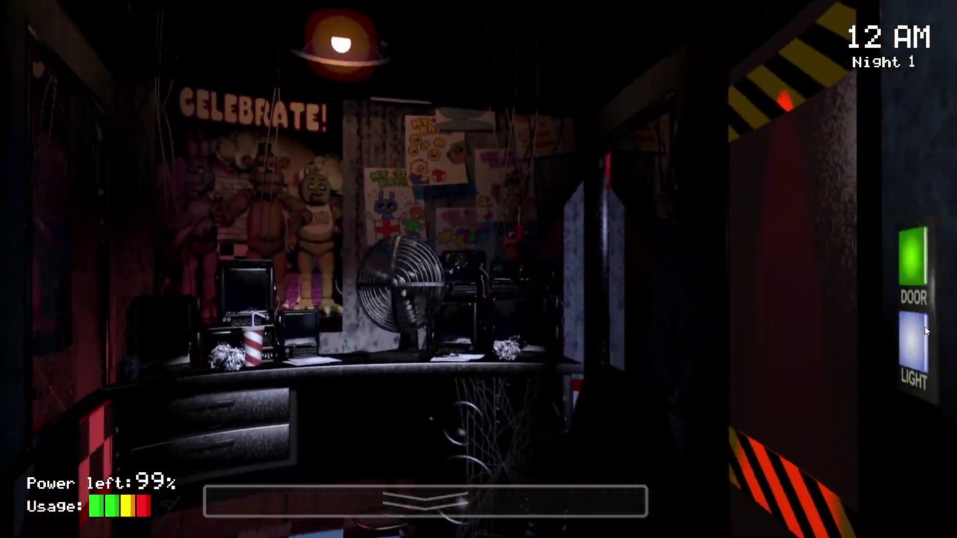
click(930, 344)
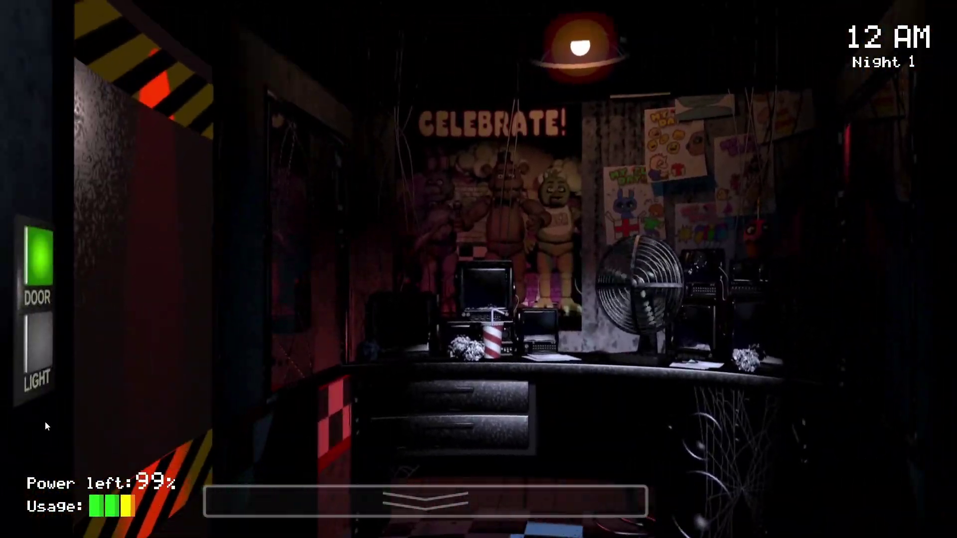
mouse_move(424, 501)
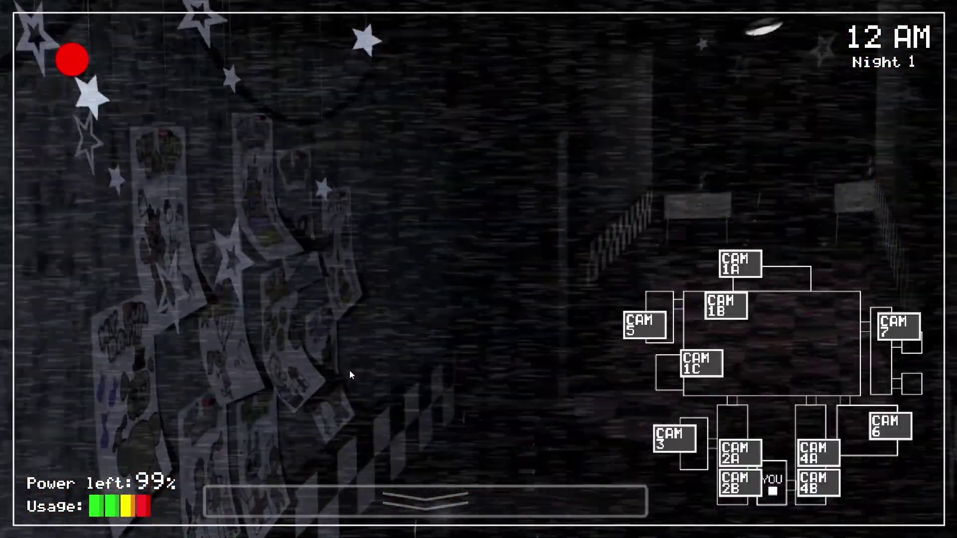
mouse_move(394, 500)
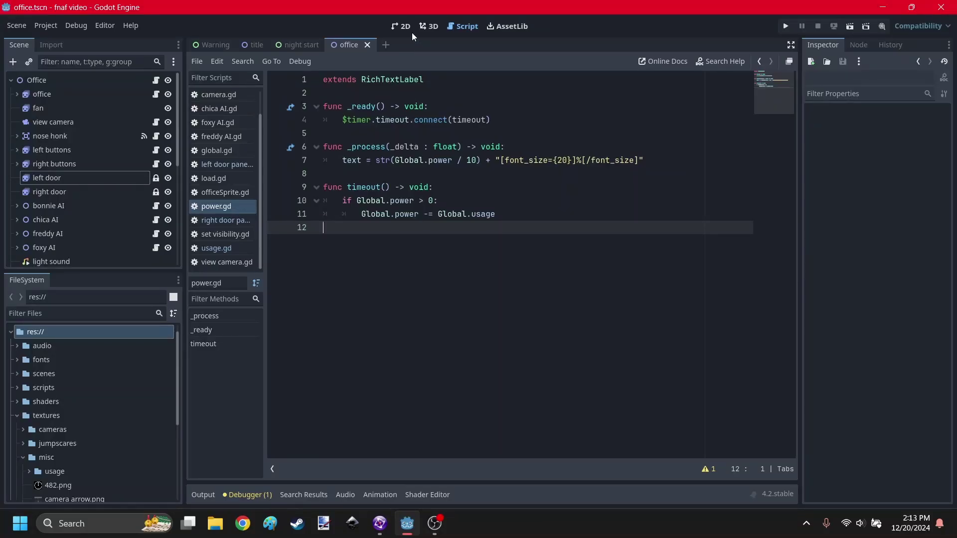
click(405, 27)
scroll(300, 315, up, 3)
key(ctrl+F3)
drag(517, 215, 299, 188)
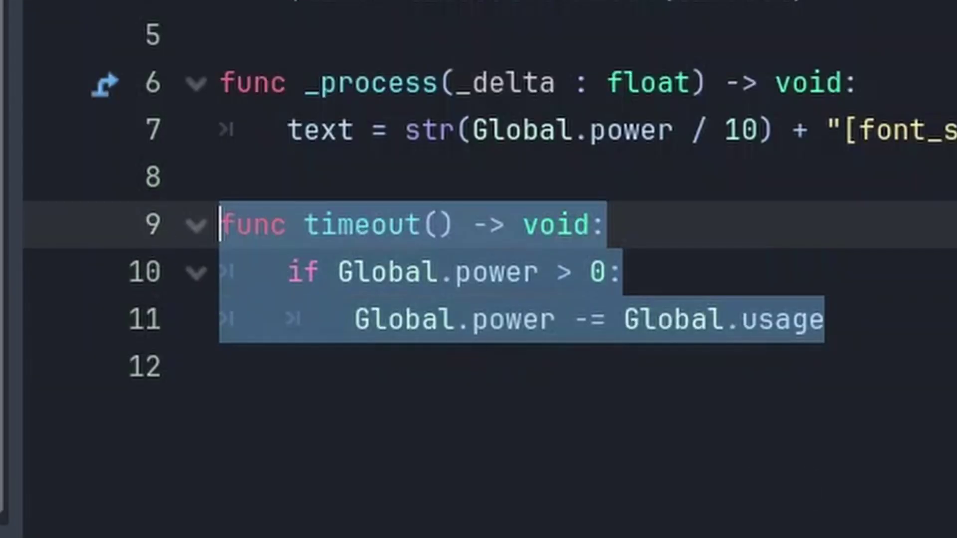
click(583, 420)
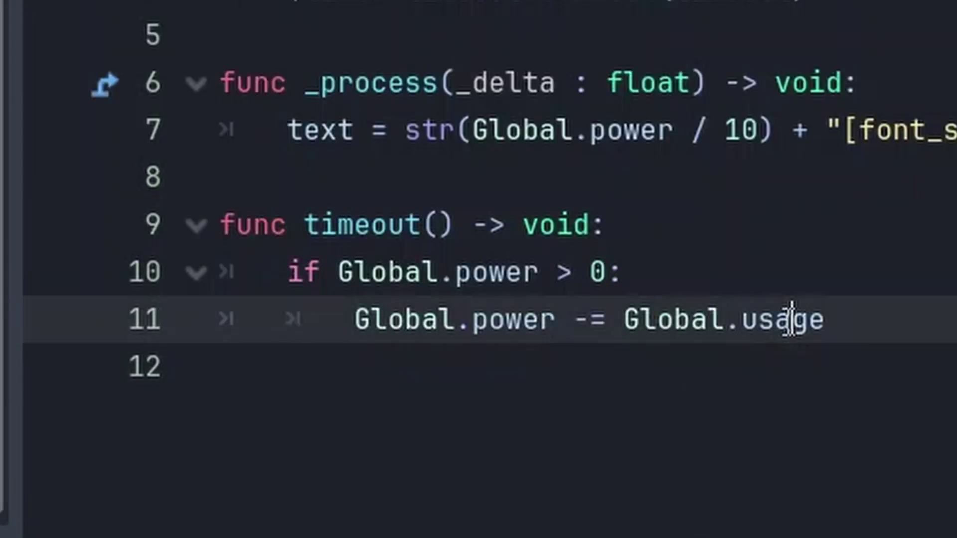
double_click(786, 320)
double_click(492, 320)
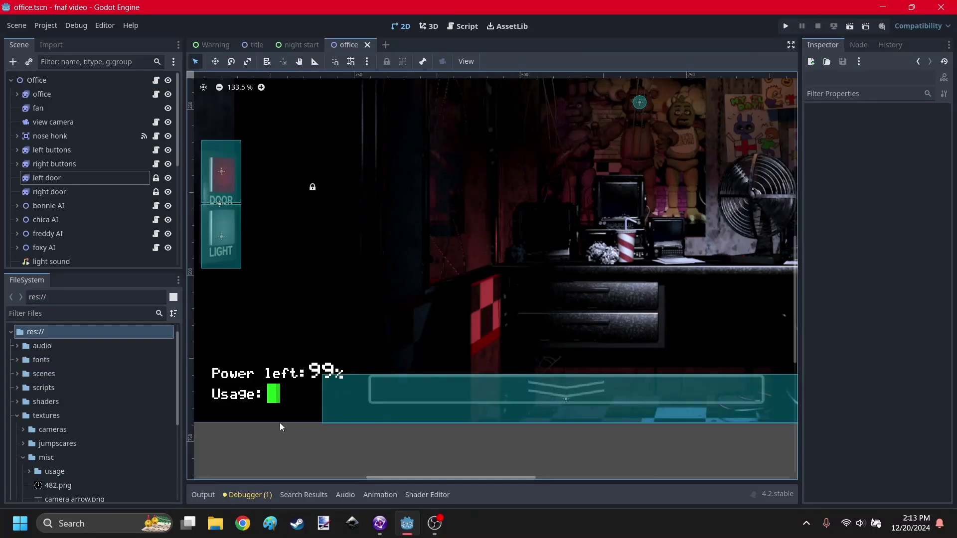
scroll(405, 340, up, 3)
scroll(344, 338, up, 6)
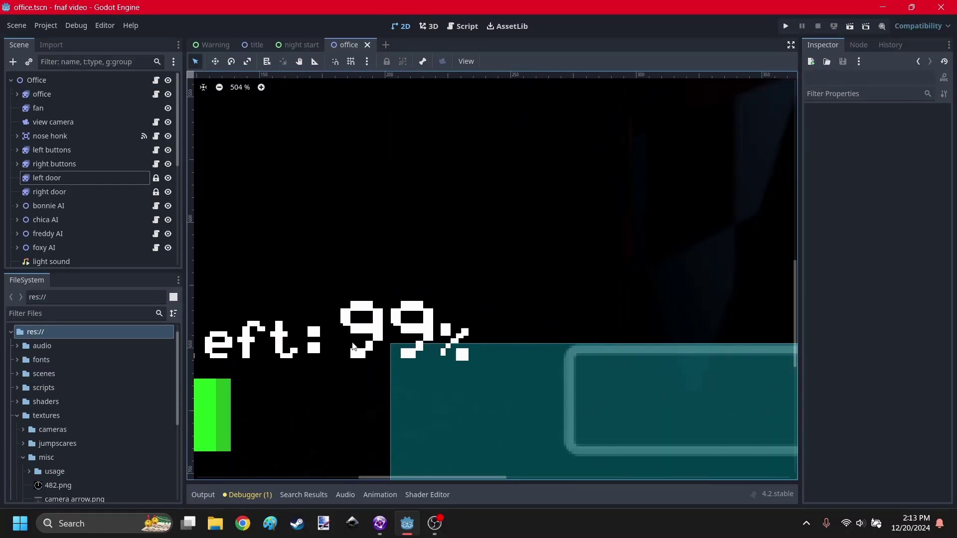
- Close both doors in the running game and check usage and the Pirate Cove CAM 1C feed
scroll(415, 339, down, 6)
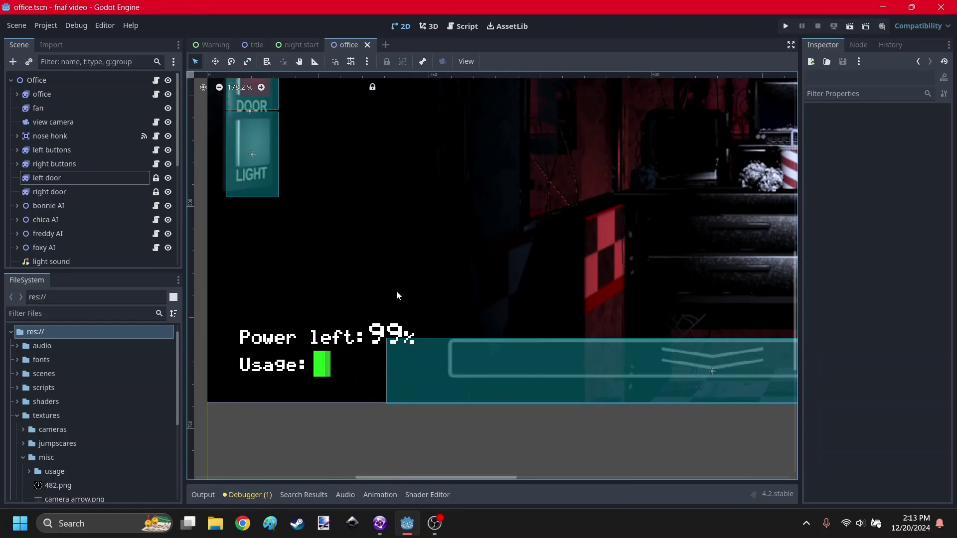
scroll(376, 297, down, 2)
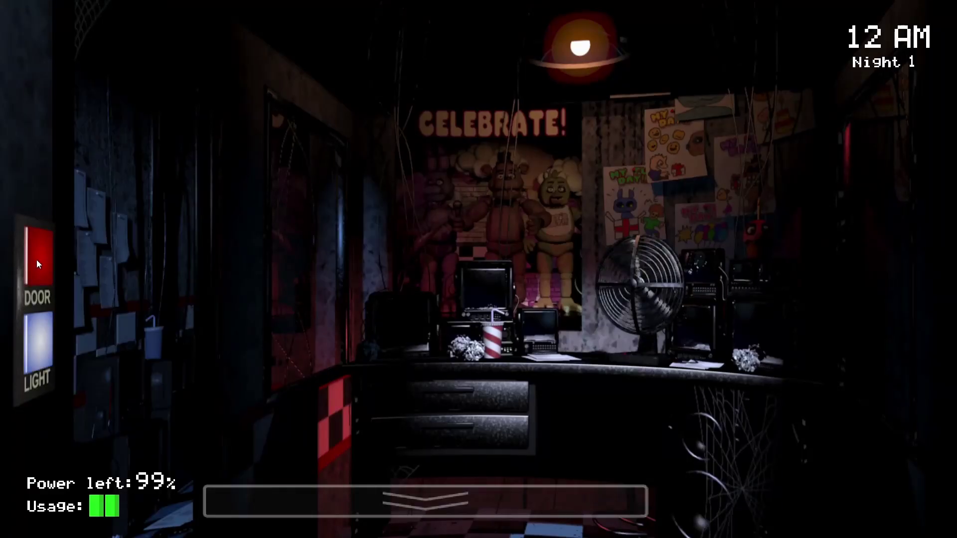
click(39, 264)
click(907, 244)
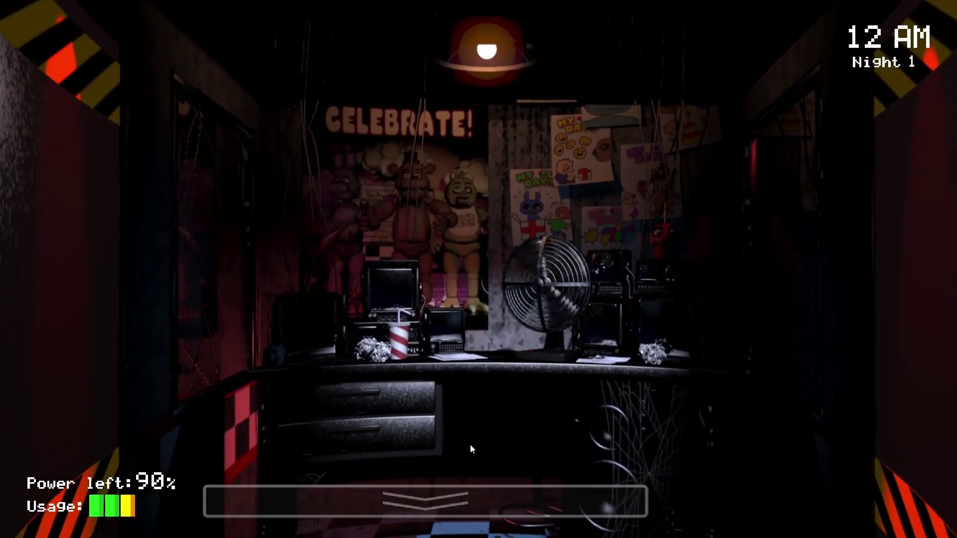
mouse_move(452, 513)
click(712, 359)
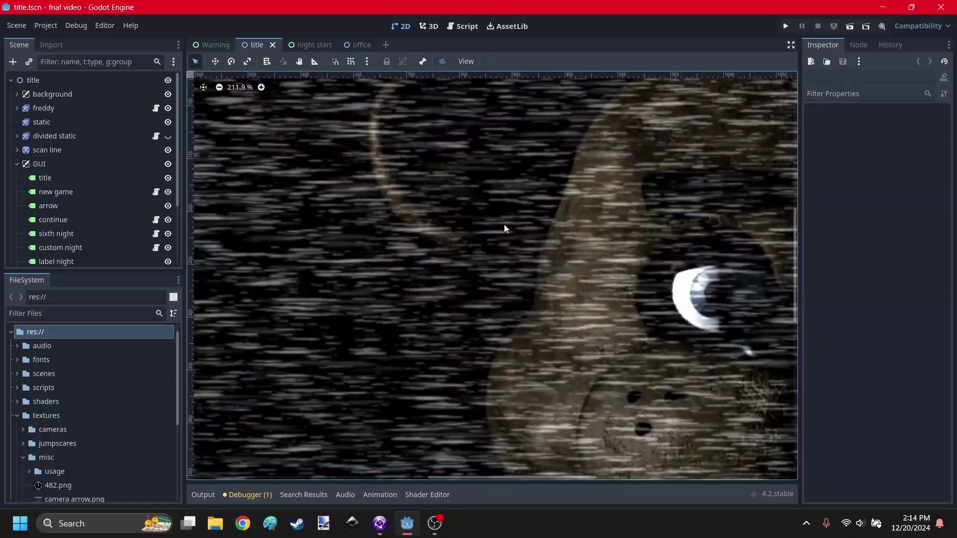
scroll(505, 228, left, 10)
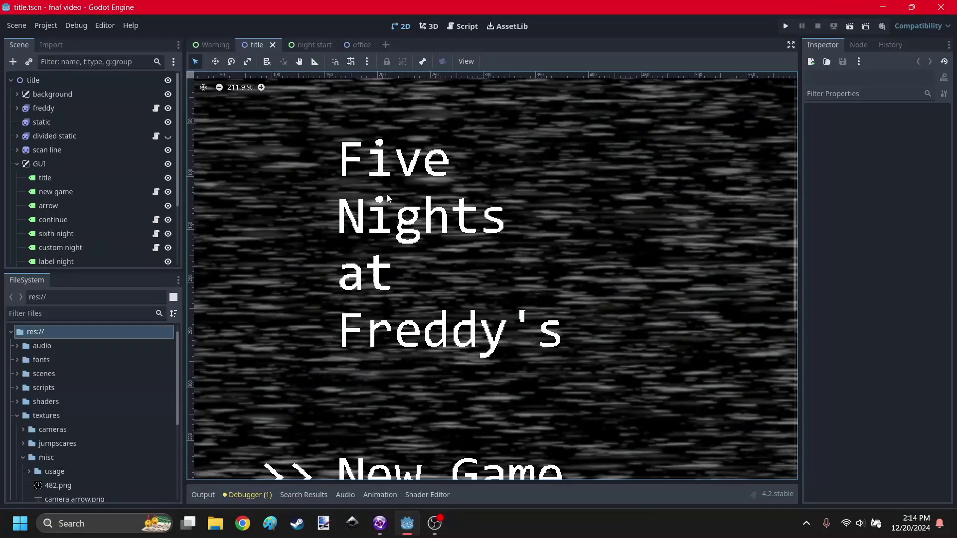
scroll(468, 211, down, 5)
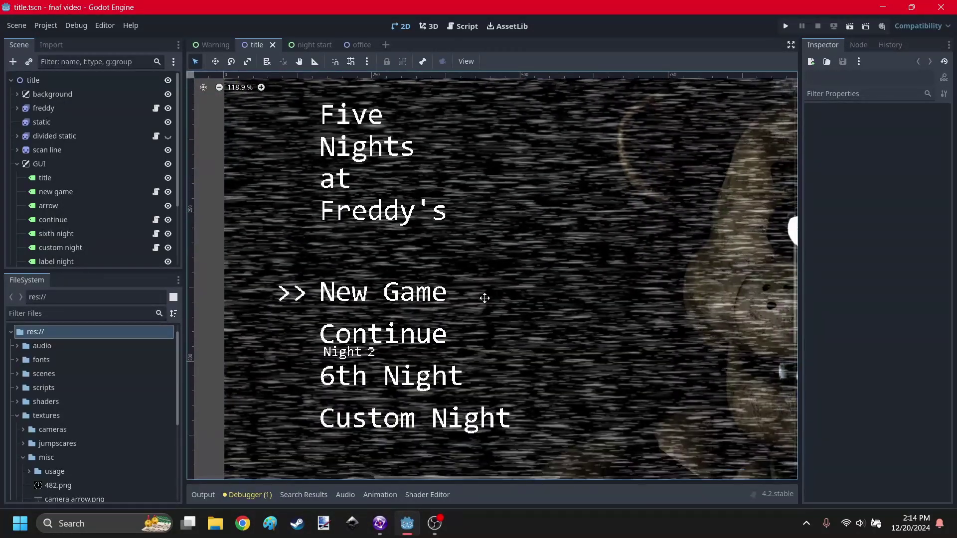
scroll(334, 354, up, 4)
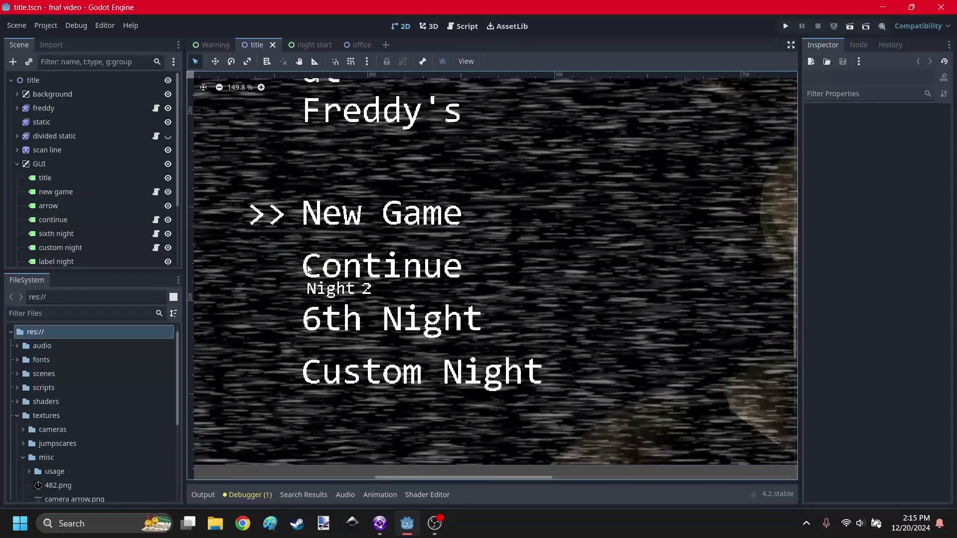
scroll(334, 297, up, 6)
scroll(359, 272, down, 9)
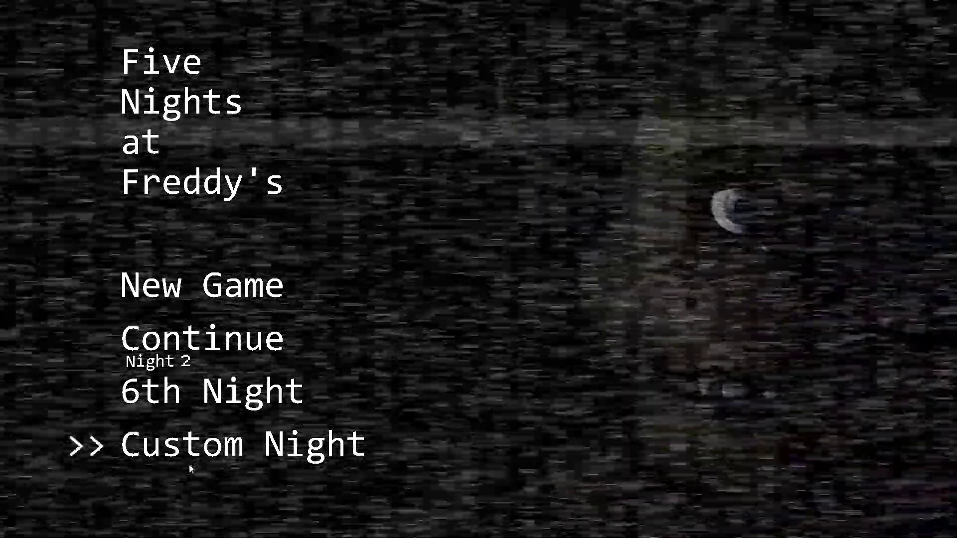
key(Up)
key(Up)
key(Up)
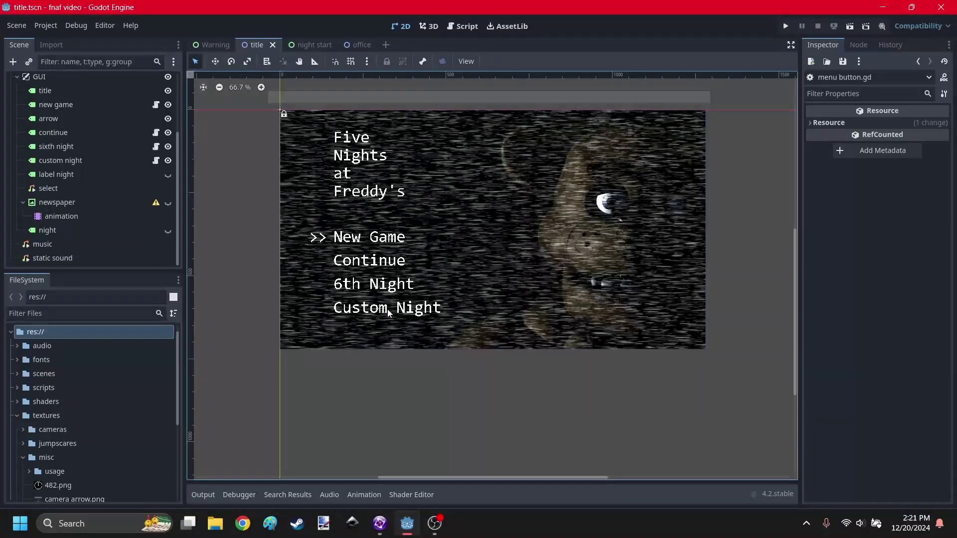
scroll(370, 282, up, 4)
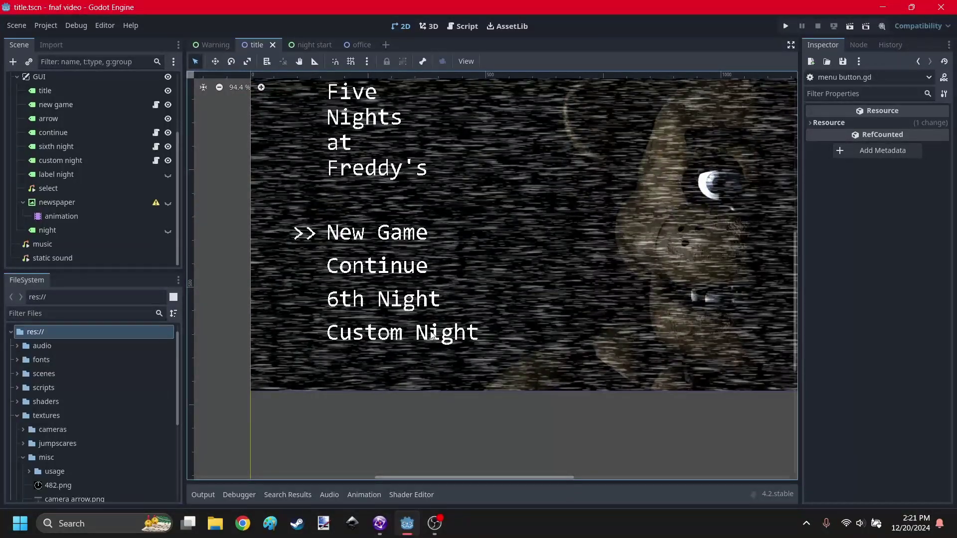
scroll(456, 239, down, 3)
click(849, 28)
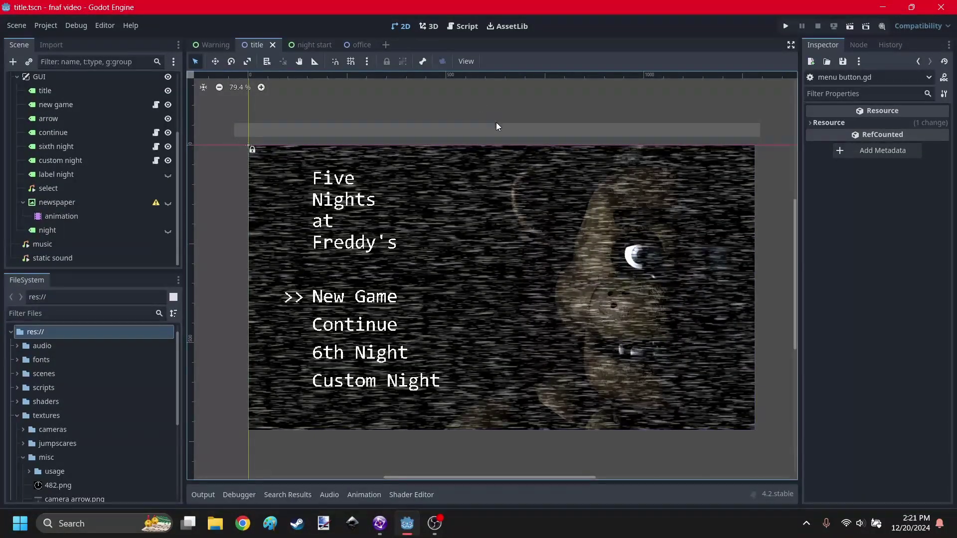
- Return to the office scene canvas with the engine log messages hidden
click(350, 46)
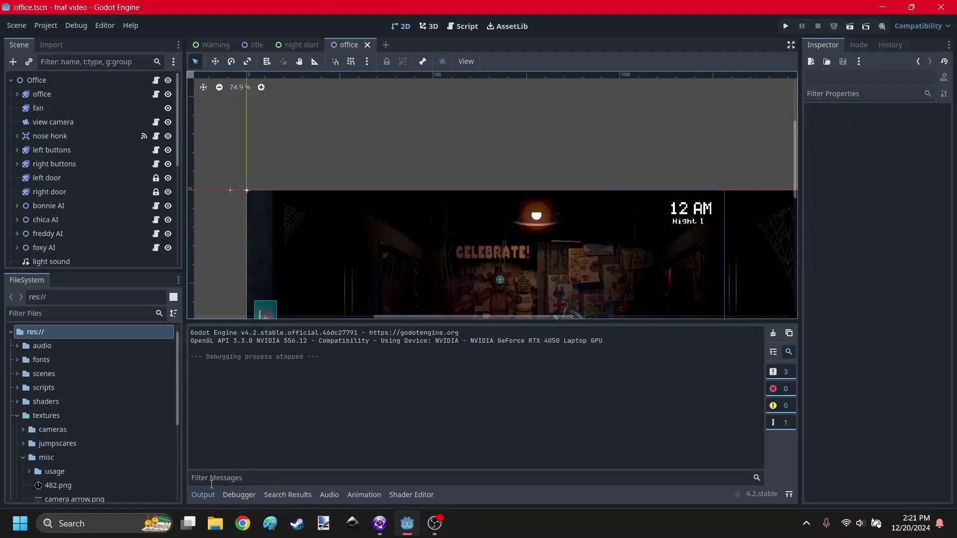
click(206, 339)
scroll(719, 202, up, 4)
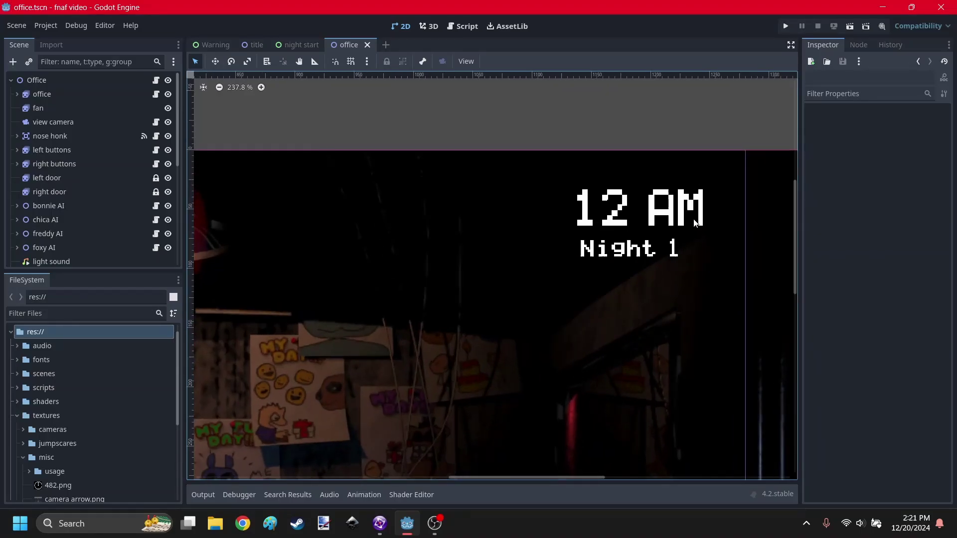
scroll(631, 243, down, 5)
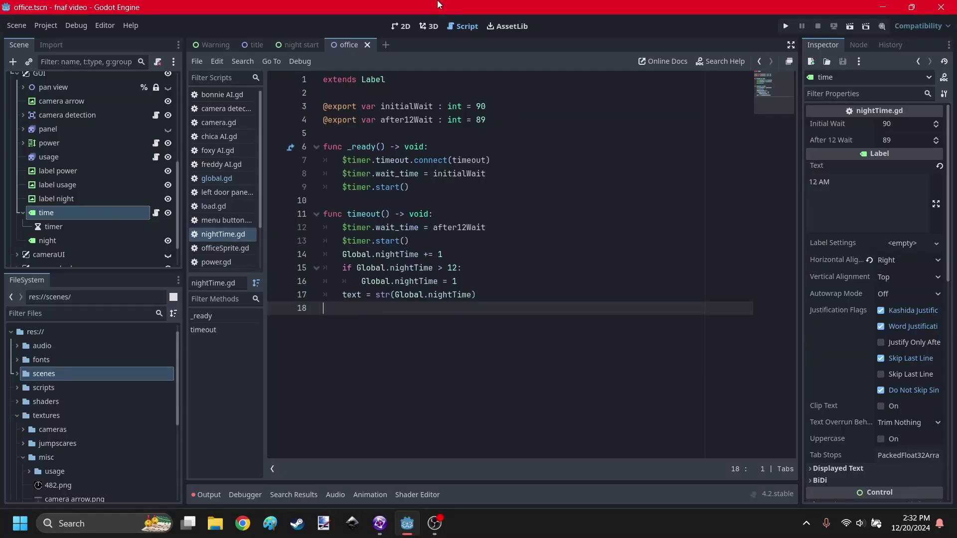
click(402, 26)
scroll(704, 113, up, 3)
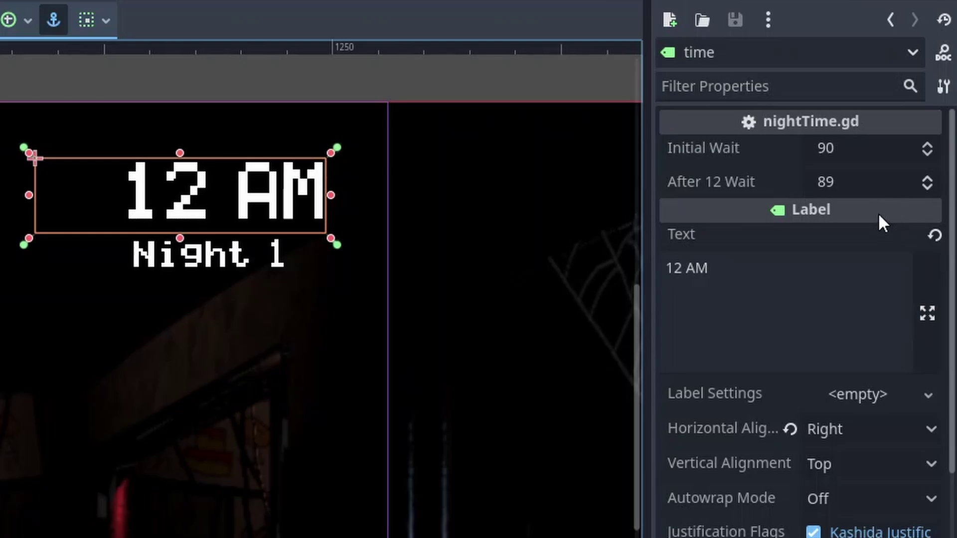
- Set the clock label's Initial Wait and After 12 Wait to 1
click(842, 148)
text(1)
click(837, 181)
text(1)
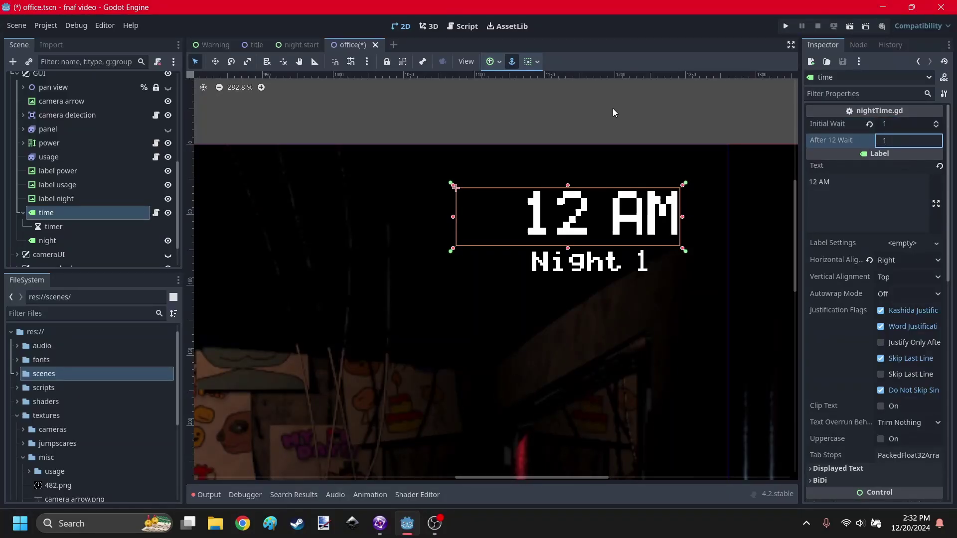
click(613, 110)
scroll(557, 166, down, 4)
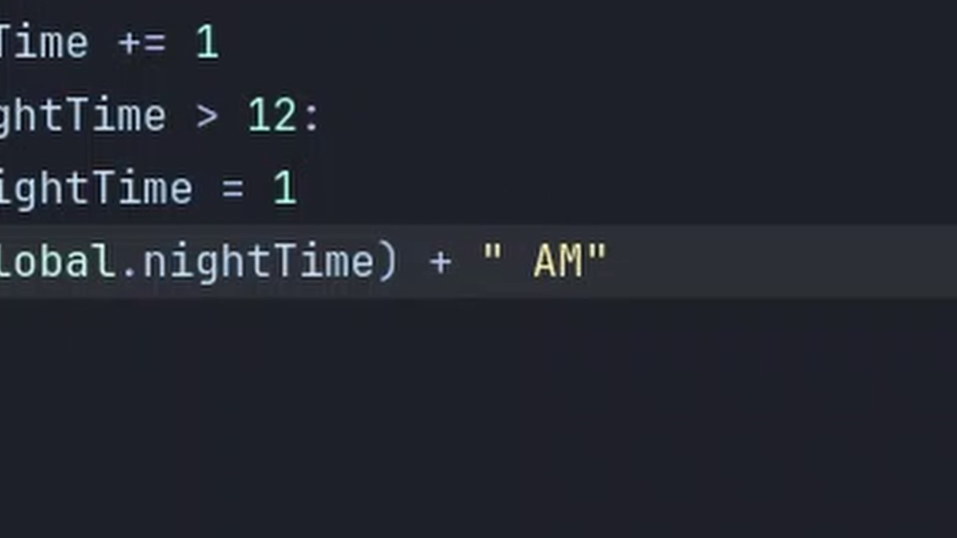
key(Return)
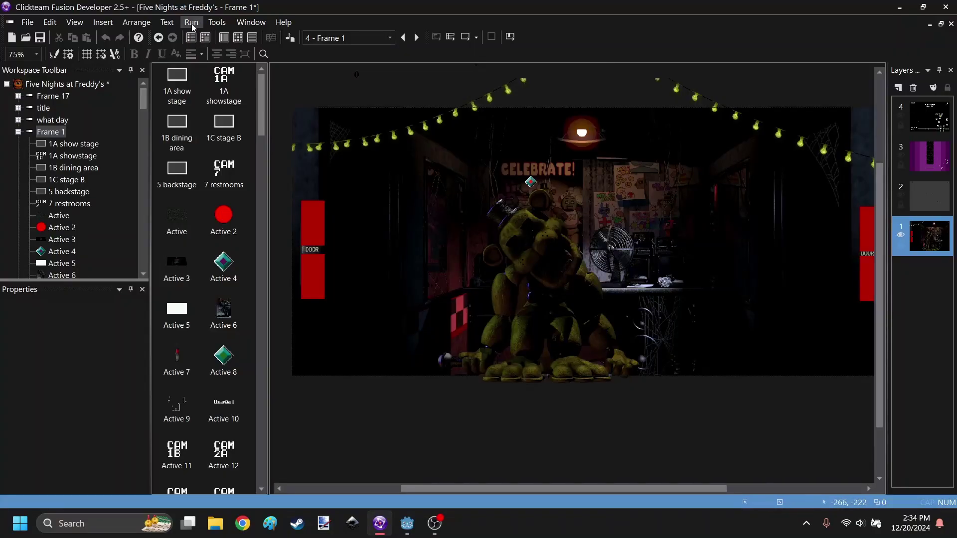
- Run the original Clickteam game for comparison, then open its 'next day' frame
click(191, 22)
click(246, 70)
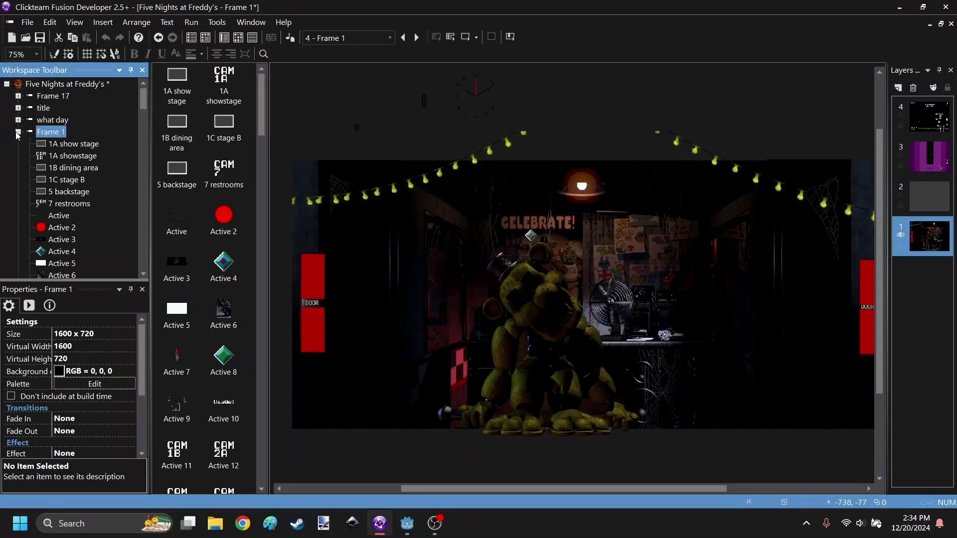
click(18, 132)
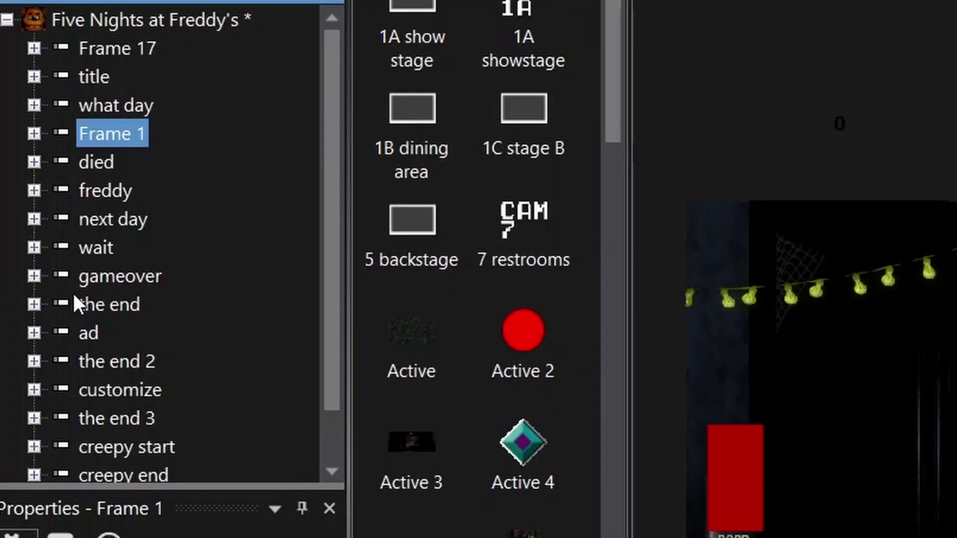
click(113, 219)
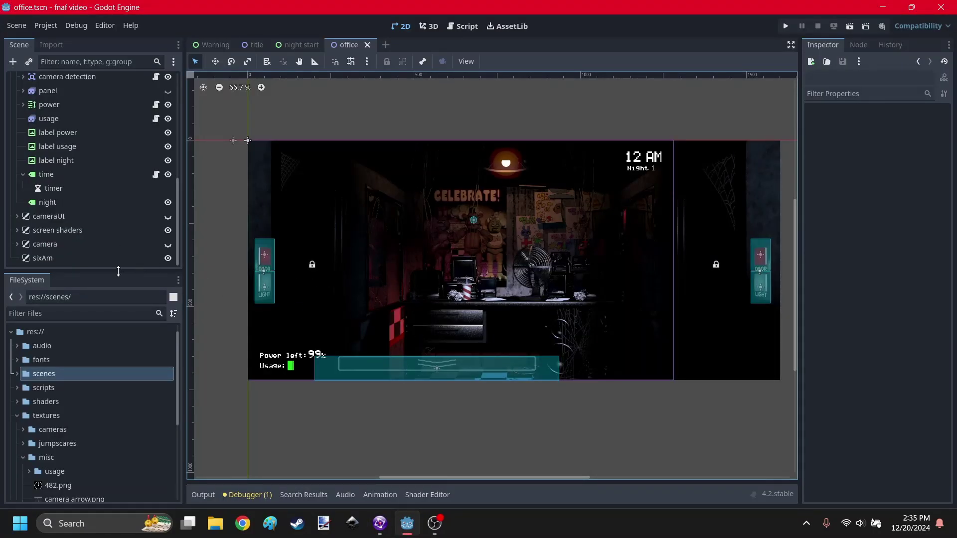
- Select the sixAm root node and read the docs on instancing a scene from code
click(80, 255)
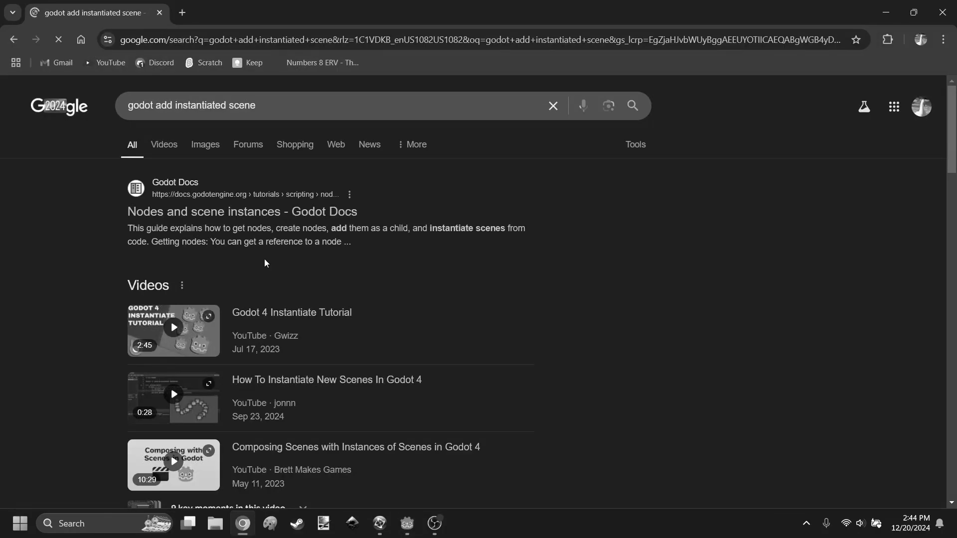
click(265, 259)
scroll(524, 327, down, 10)
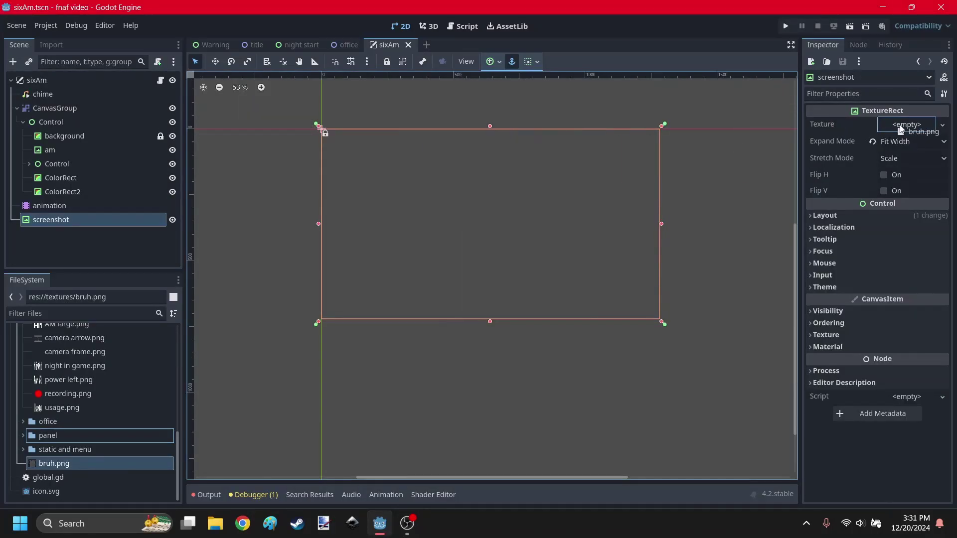
- Give the screenshot TextureRect the bruh.png texture and set the Control height to 720
drag(902, 129, 906, 127)
click(452, 112)
scroll(437, 285, up, 4)
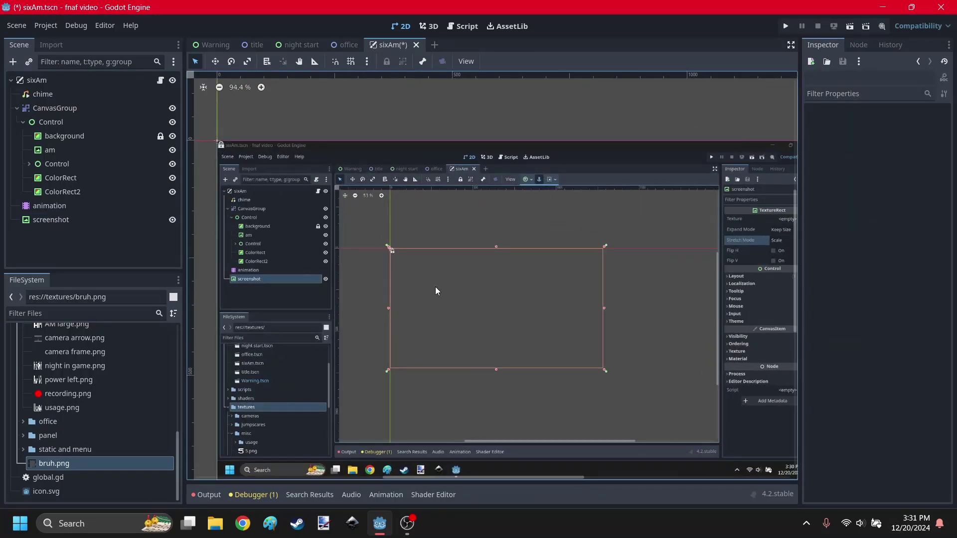
scroll(447, 245, down, 3)
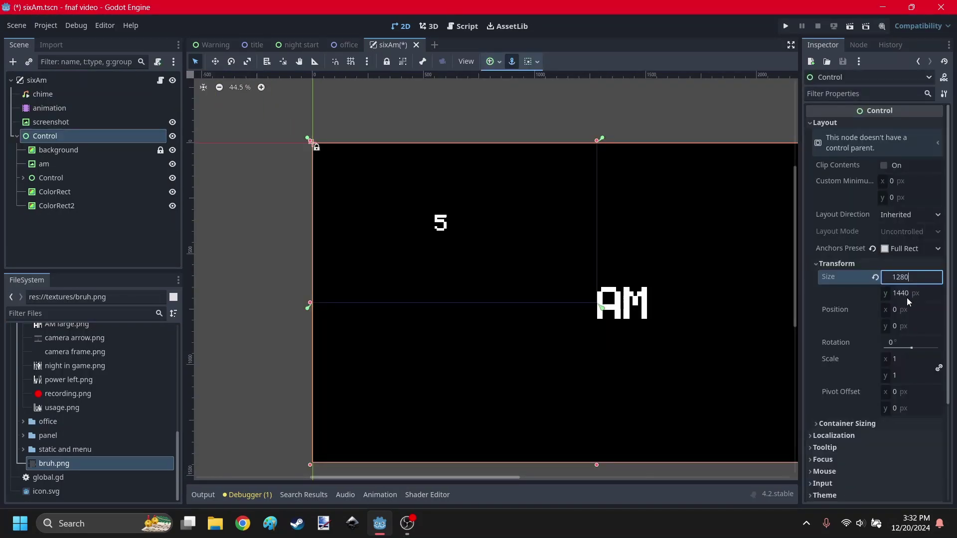
click(908, 297)
text(720)
key(Return)
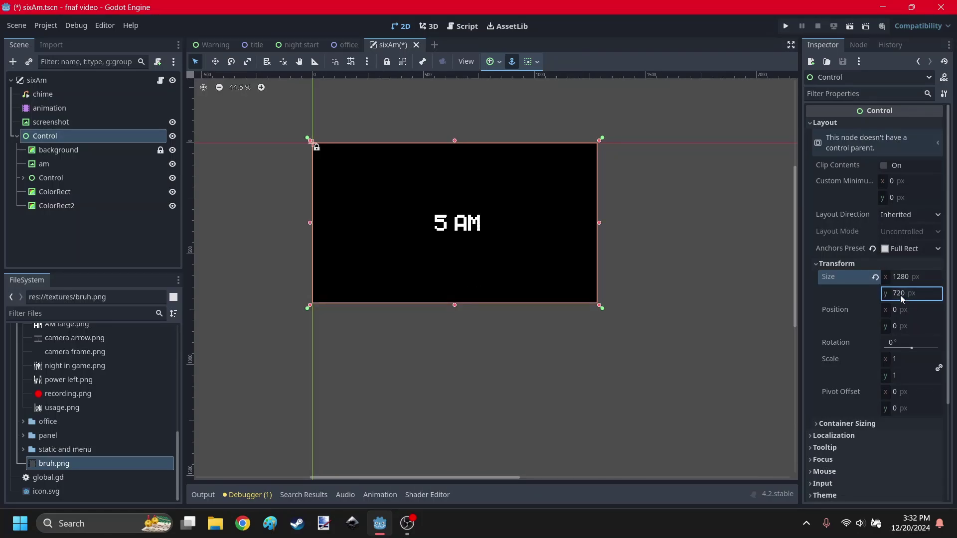
- Add a property track targeting the screenshot node to the fade in animation
click(450, 120)
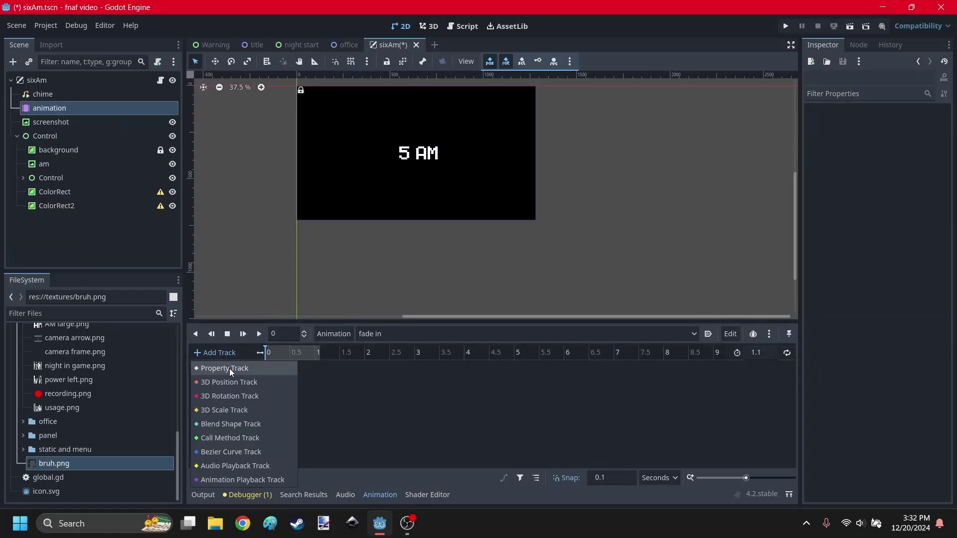
click(225, 369)
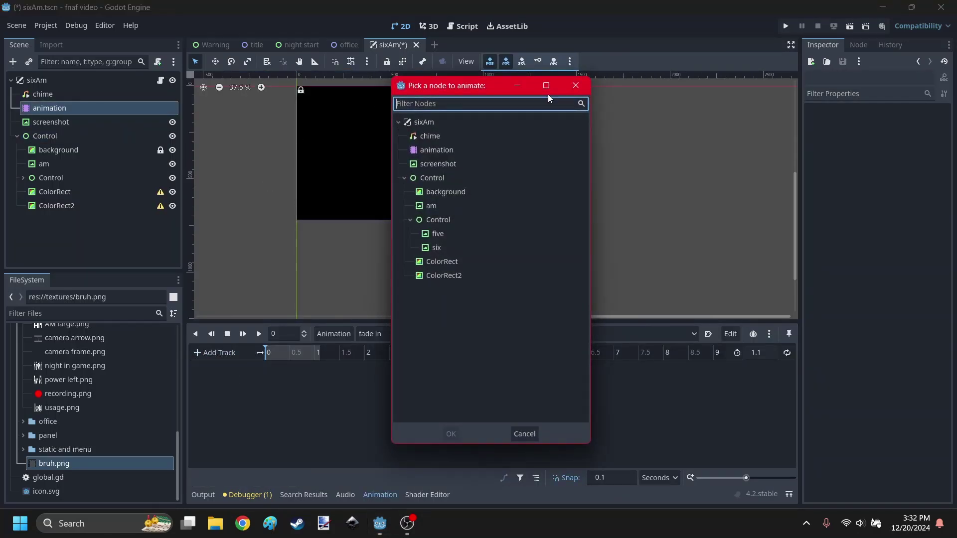
click(439, 165)
click(450, 434)
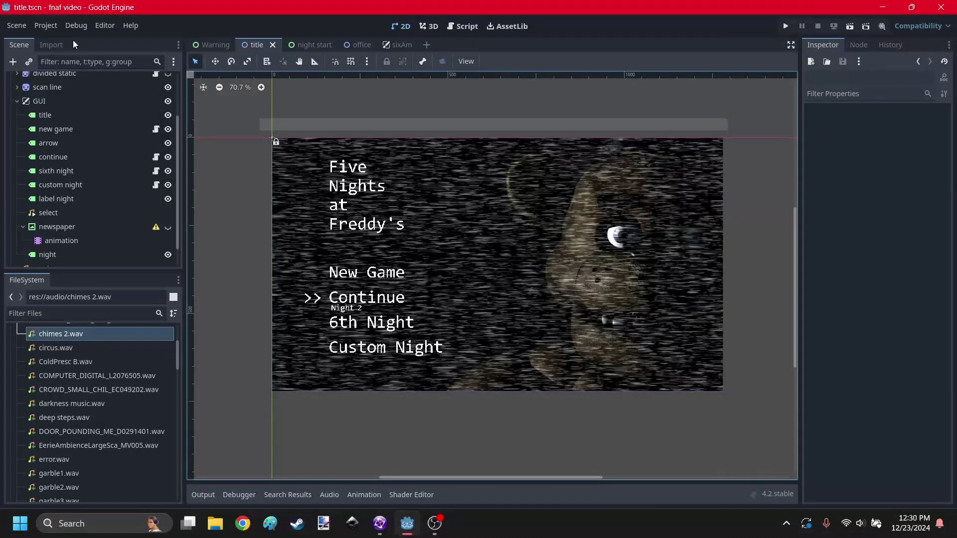
- Open savedata.save from the project's user data folder in Notepad and select its contents
click(46, 26)
click(69, 104)
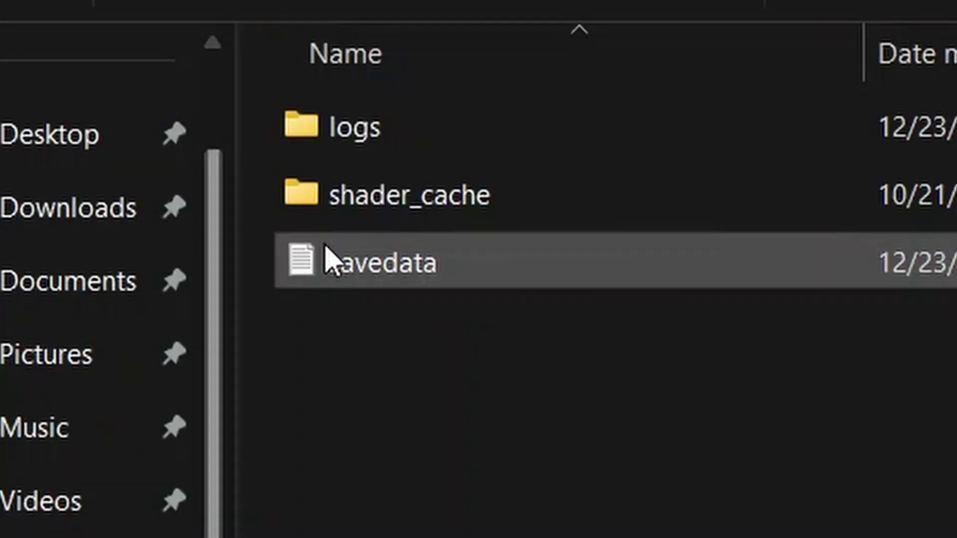
double_click(527, 265)
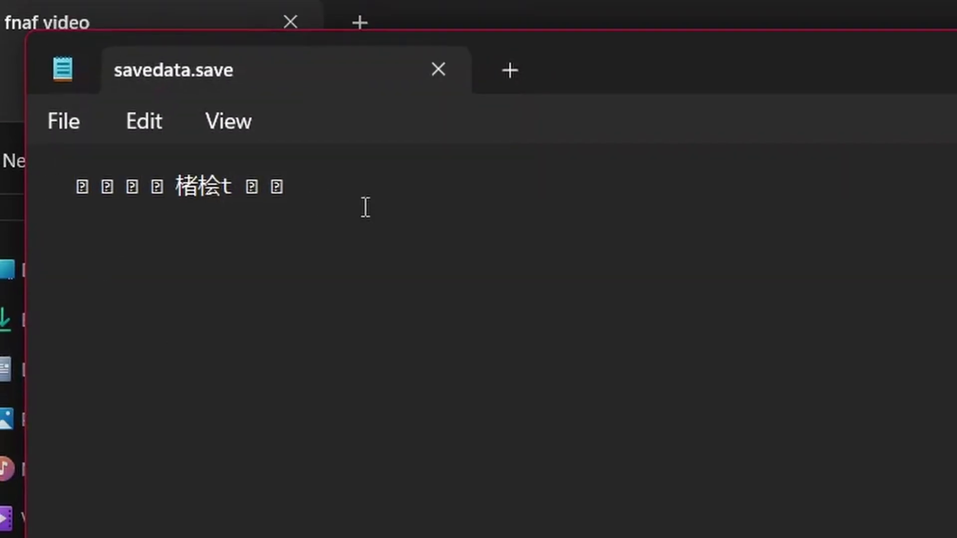
key(ctrl+a)
key(Right)
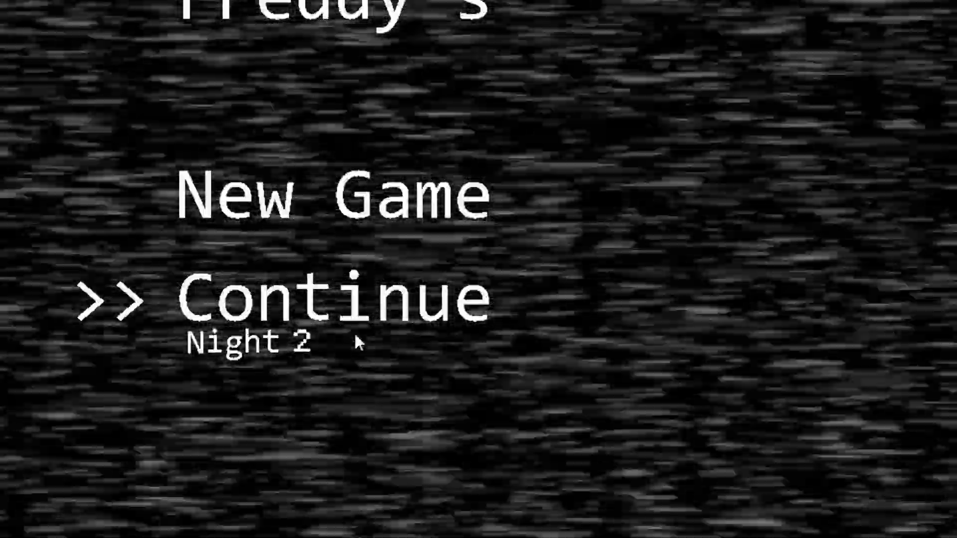
- Continue the saved night from the game's title menu, then rerun the title scene
click(446, 333)
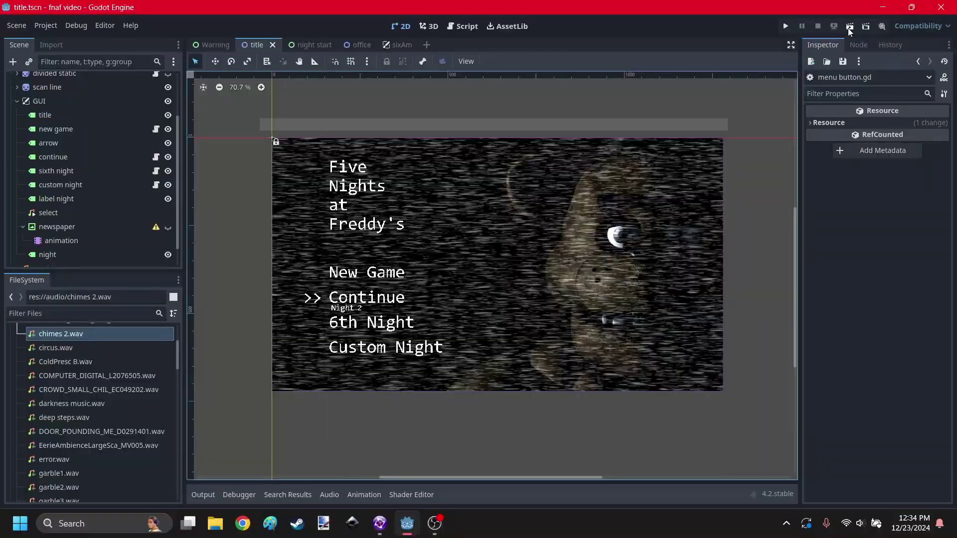
click(849, 27)
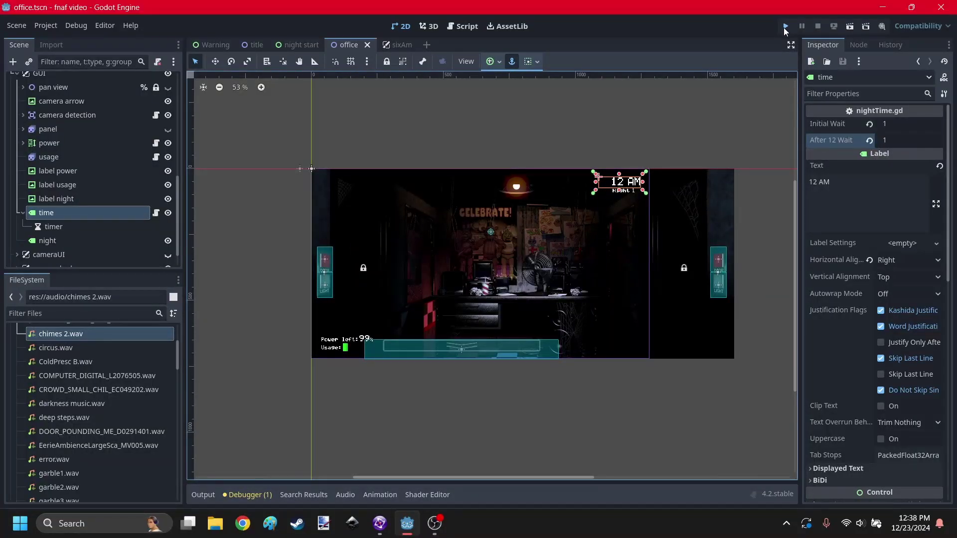
- Run the project and switch on the left door light while Night 1 runs to 6 AM
click(786, 26)
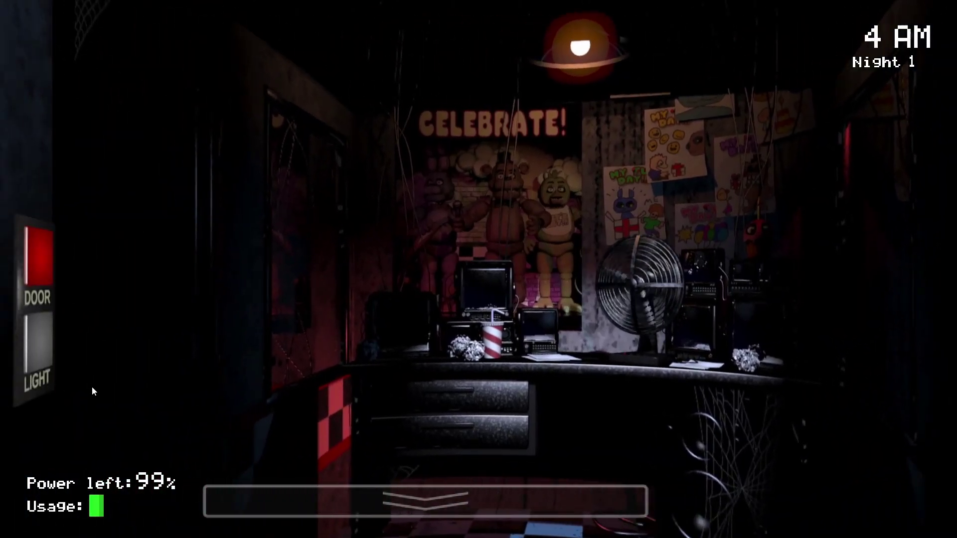
click(47, 340)
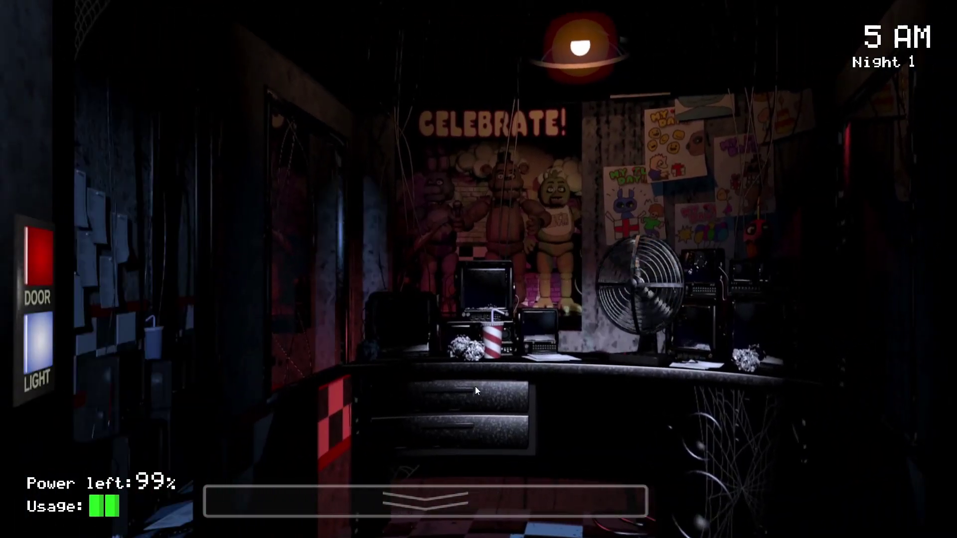
mouse_move(449, 501)
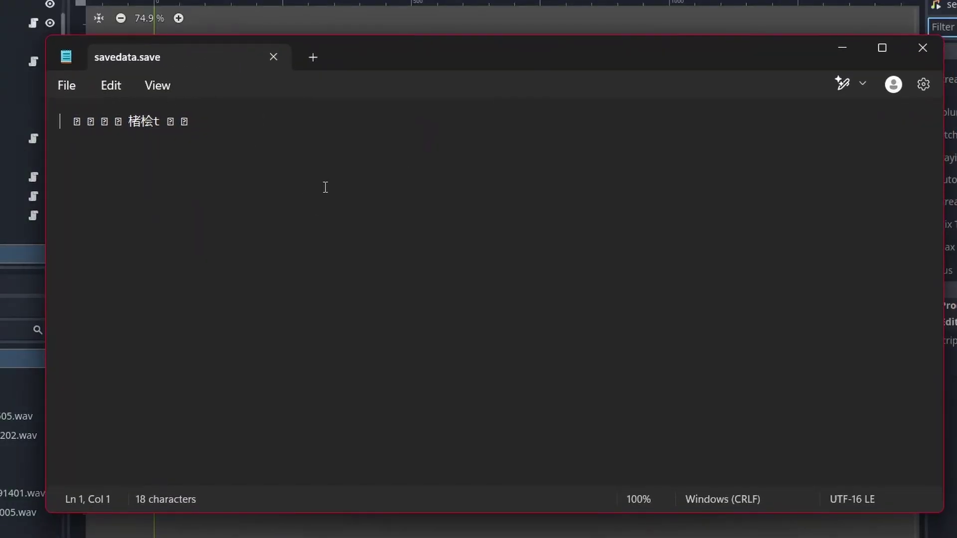
- Check the savedata.save contents in Notepad, then bring up the security monitor
key(ctrl+a)
click(199, 191)
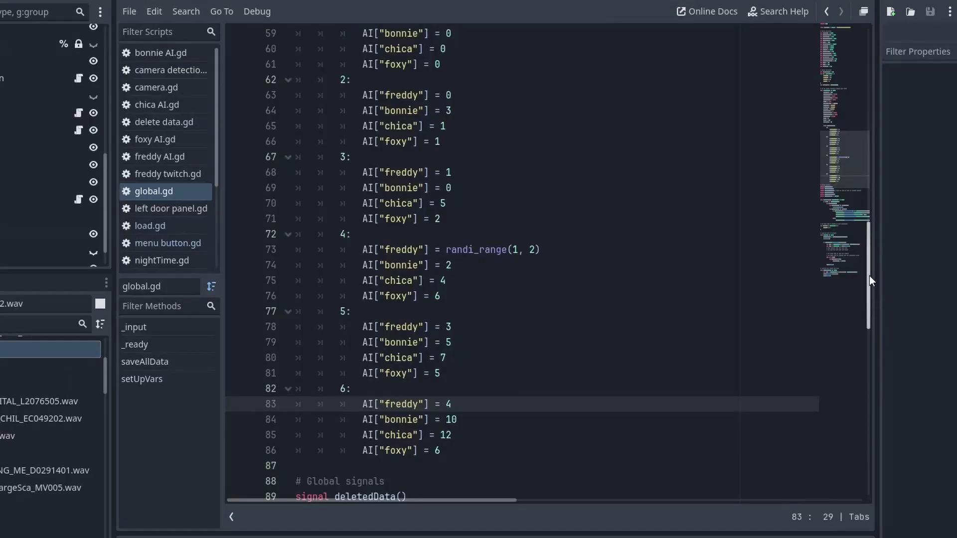
drag(869, 277, 872, 265)
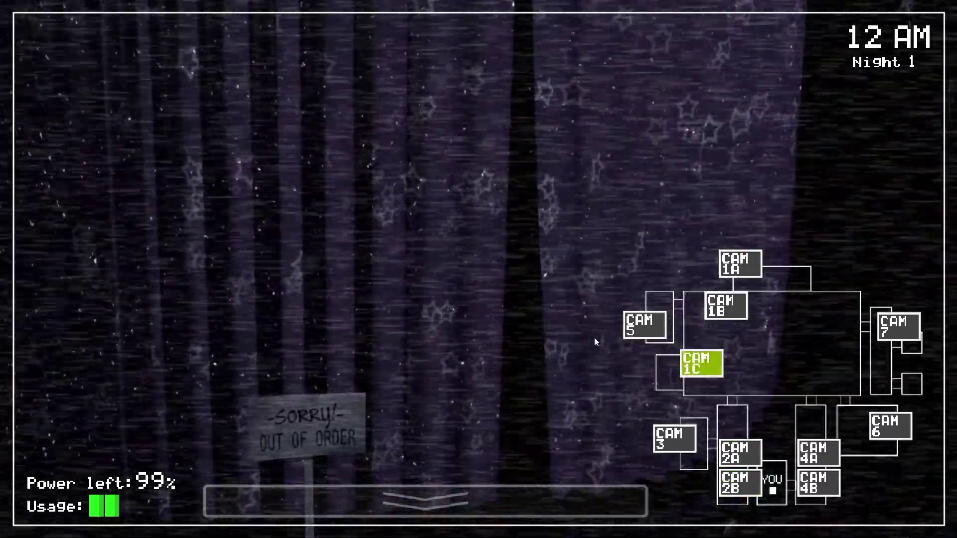
- Flip through camera feeds CAM 1A, 1B, 7, 6 and 1C
click(739, 263)
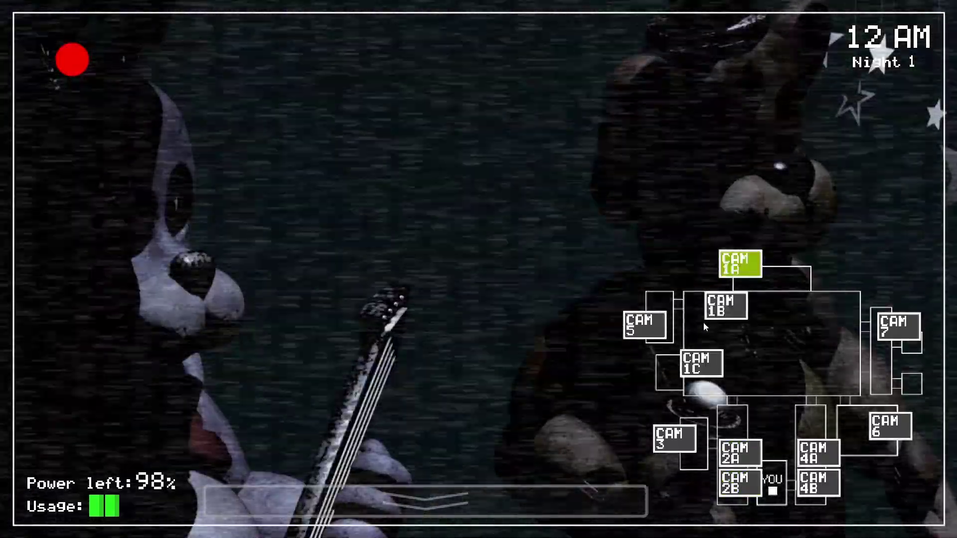
click(712, 313)
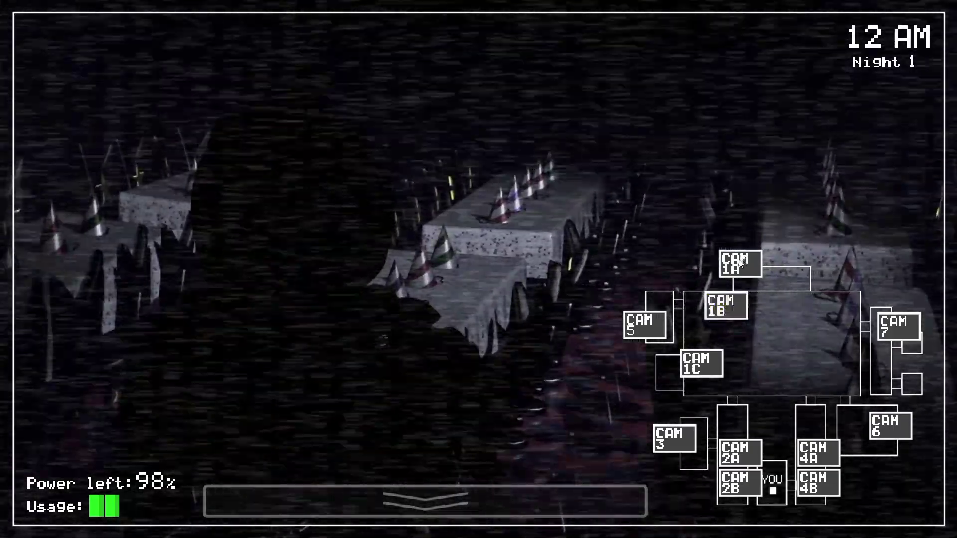
click(897, 327)
click(890, 426)
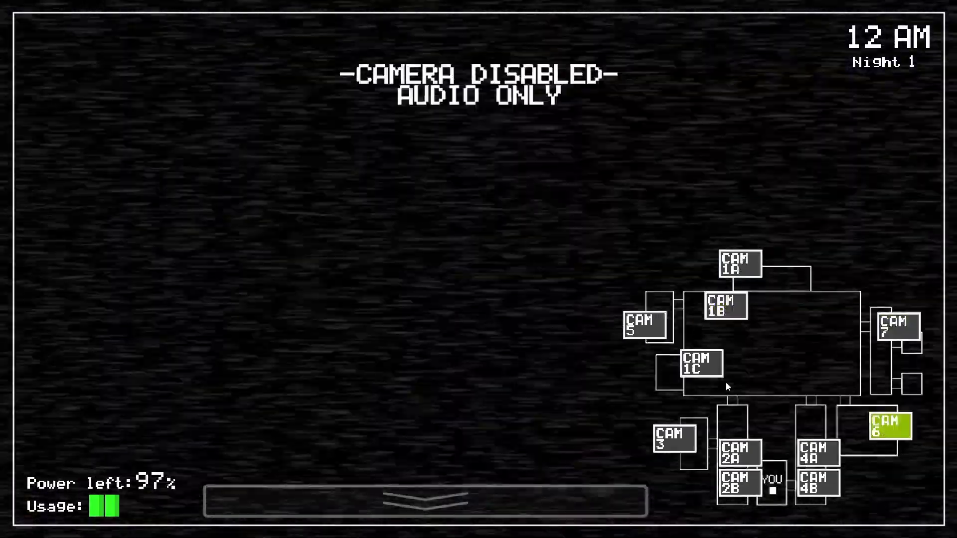
click(713, 360)
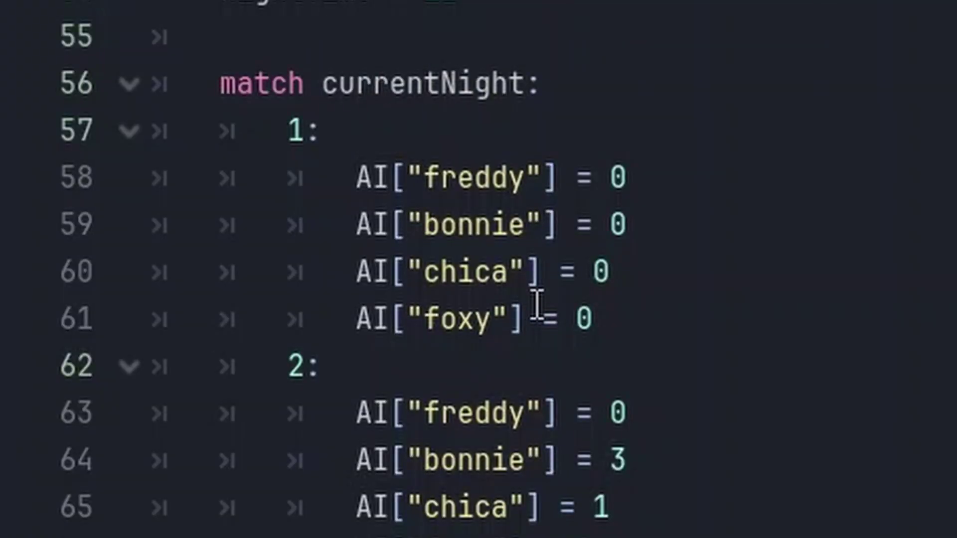
- Highlight night 1's AI levels for Freddy, Bonnie, Chica and Foxy in global.gd
drag(644, 320, 70, 191)
click(640, 269)
click(825, 335)
click(786, 291)
click(747, 227)
click(728, 187)
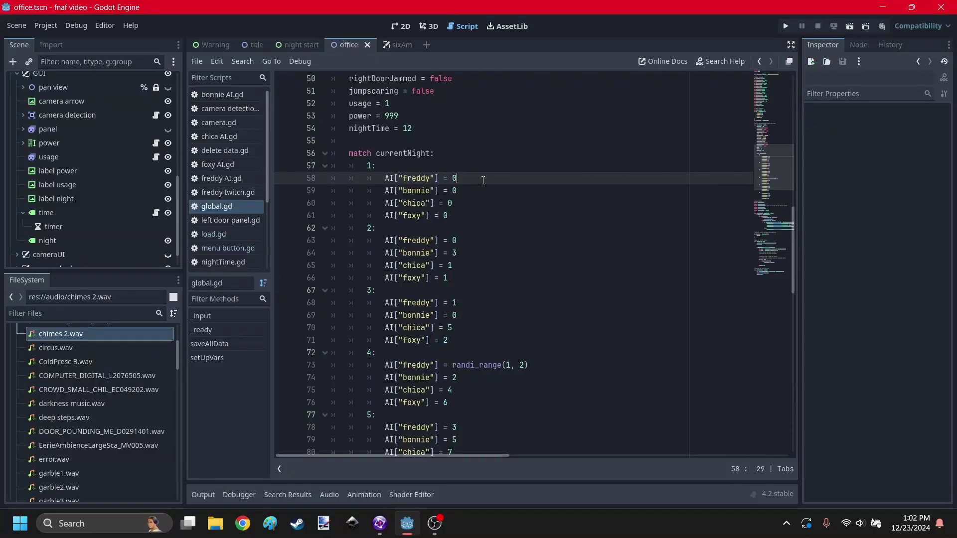
- Review the timer2 wait times per night: 6.0 for night 2, 5.0 for night 3
click(401, 27)
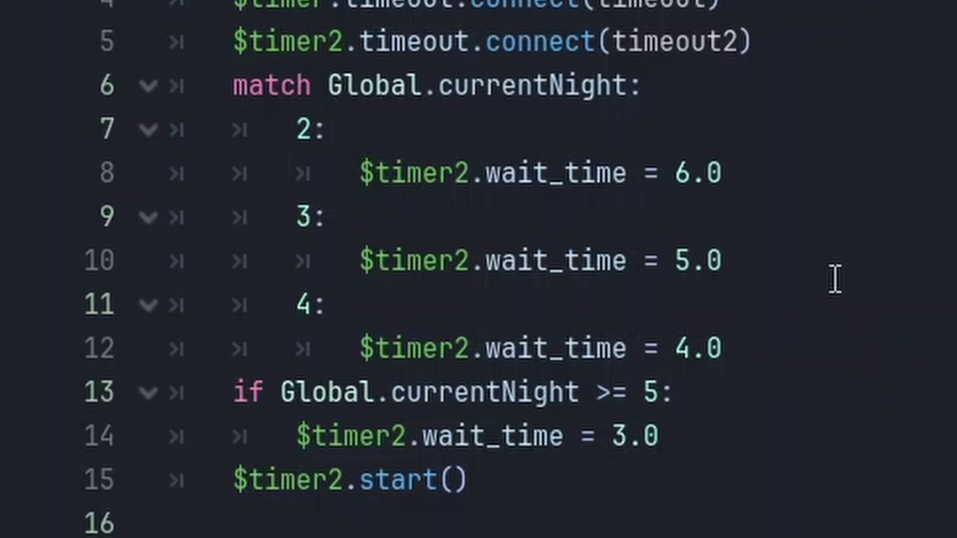
click(301, 145)
click(381, 259)
click(347, 179)
drag(361, 175, 824, 171)
click(922, 221)
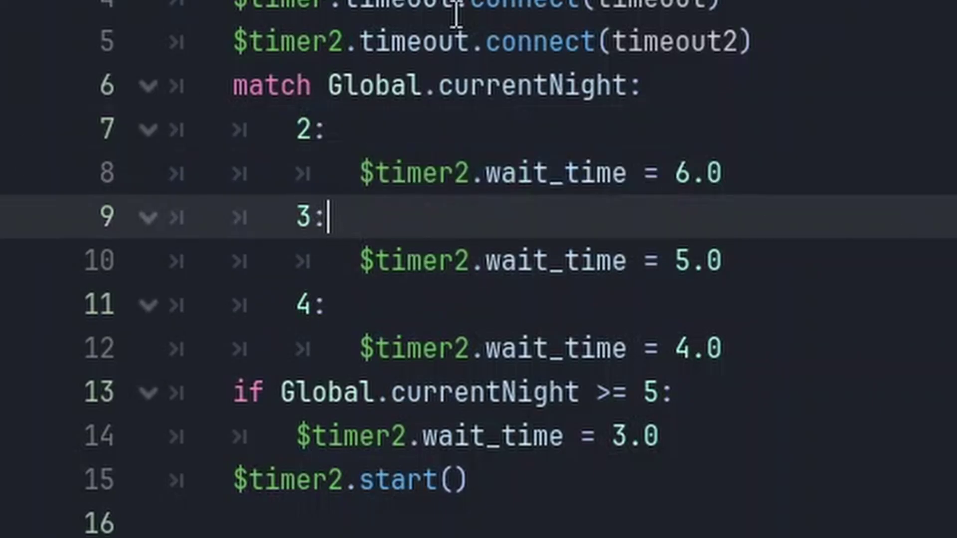
key(shift+Home)
click(534, 259)
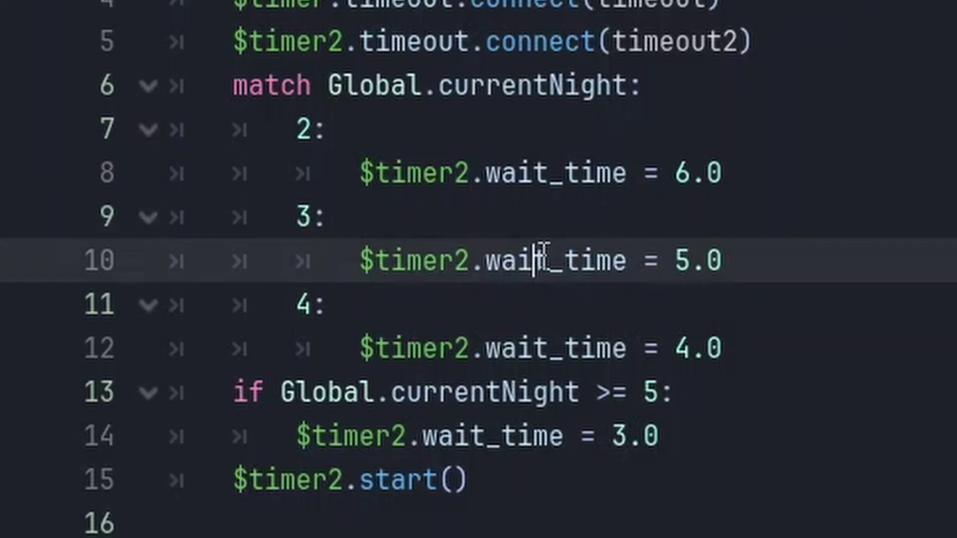
drag(361, 259, 888, 248)
click(889, 248)
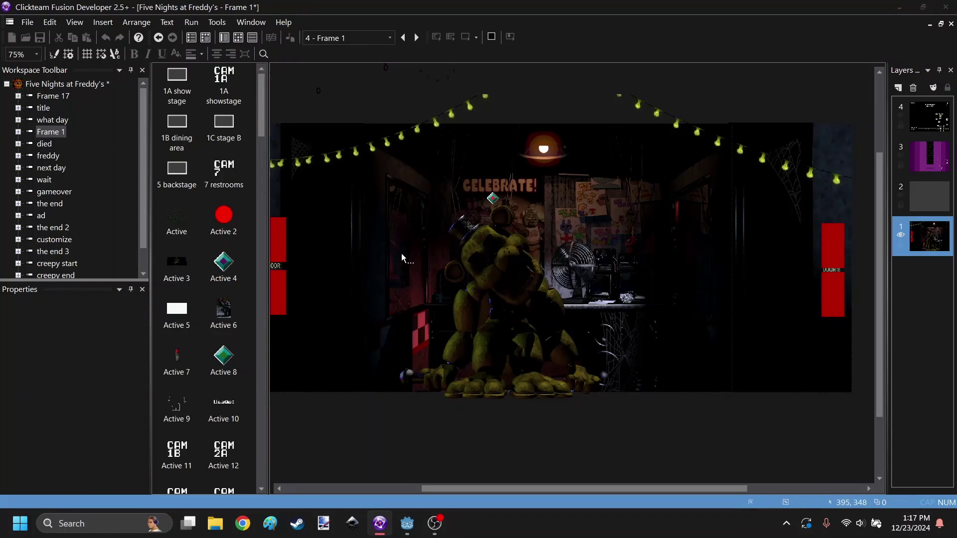
- Launch the original Five Nights at Freddy's in Clickteam Fusion with F7 for reference
key(F7)
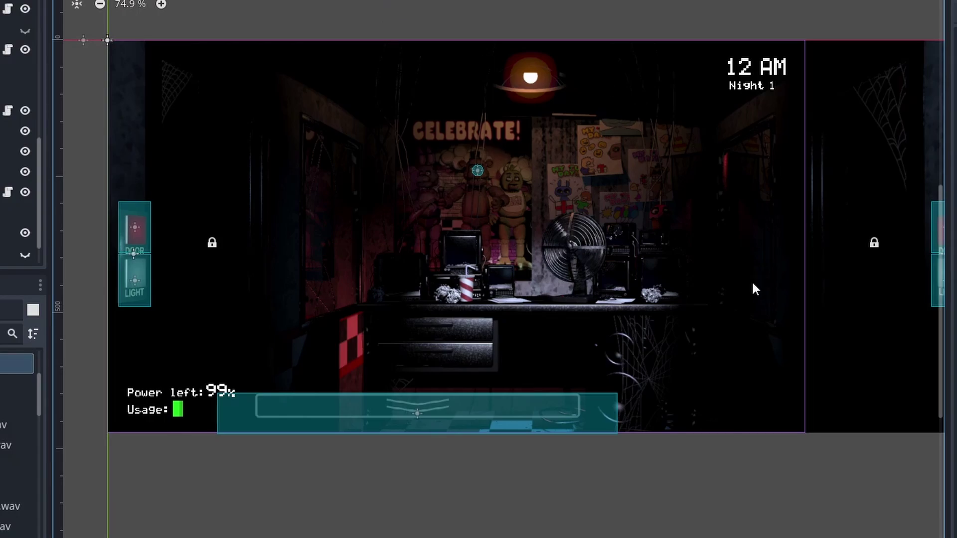
- Play-test the office with the right door closed and left light on, then stop
ctrl+scroll(578, 228, up, 5)
ctrl+scroll(560, 246, down, 5)
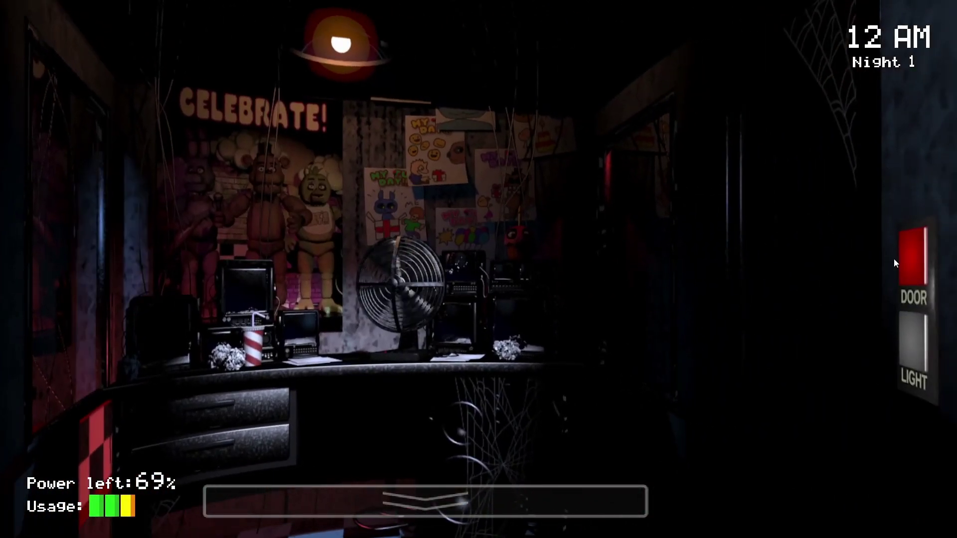
click(912, 278)
click(11, 379)
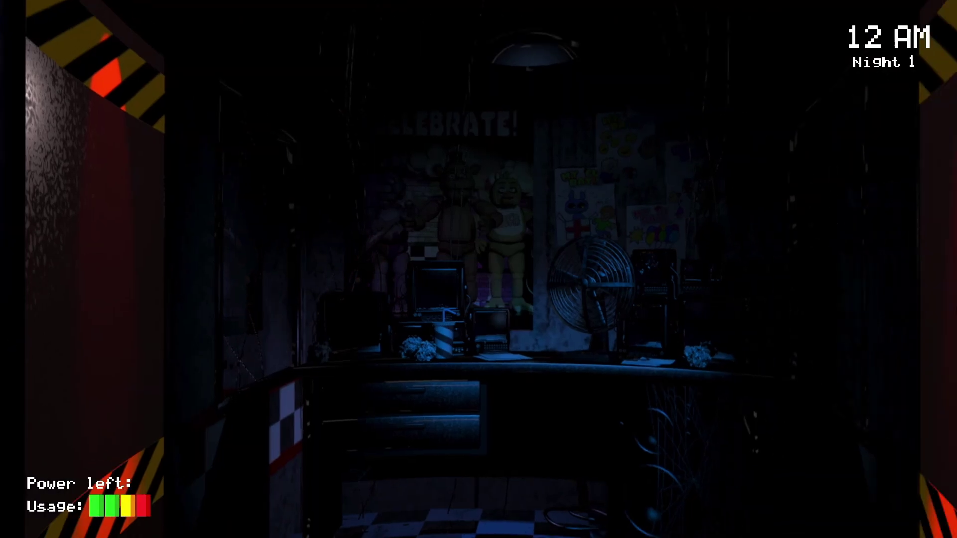
key(F8)
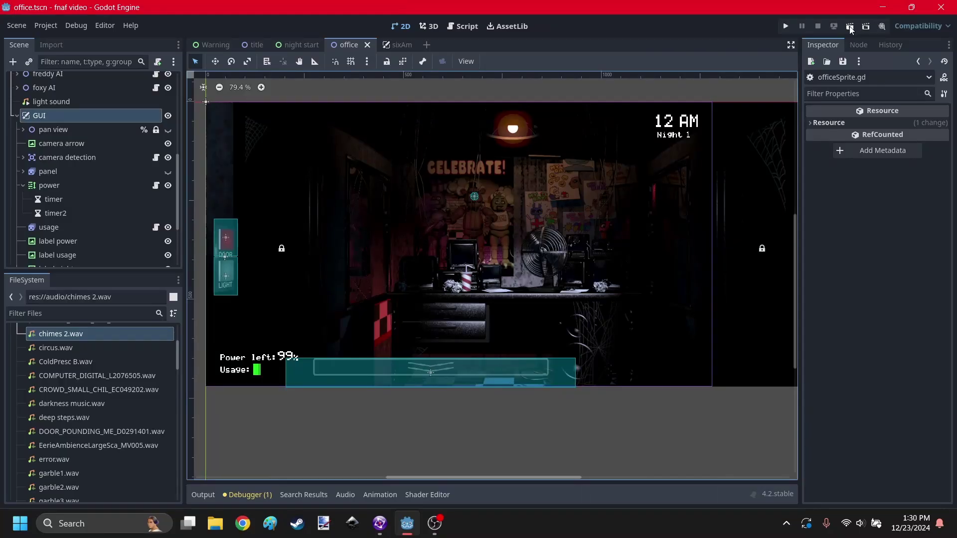
- Rerun the game and close the left door until power runs out
key(F6)
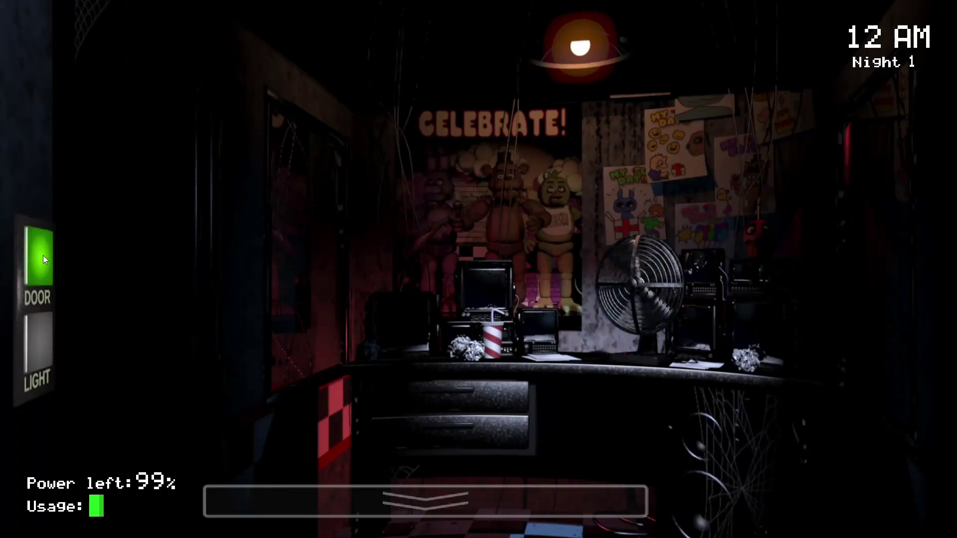
click(43, 259)
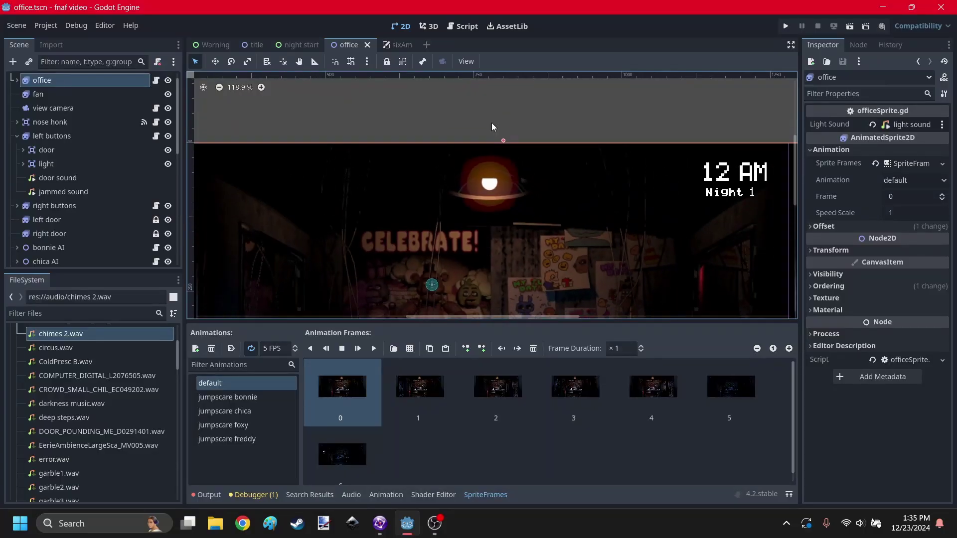
scroll(486, 280, up, 5)
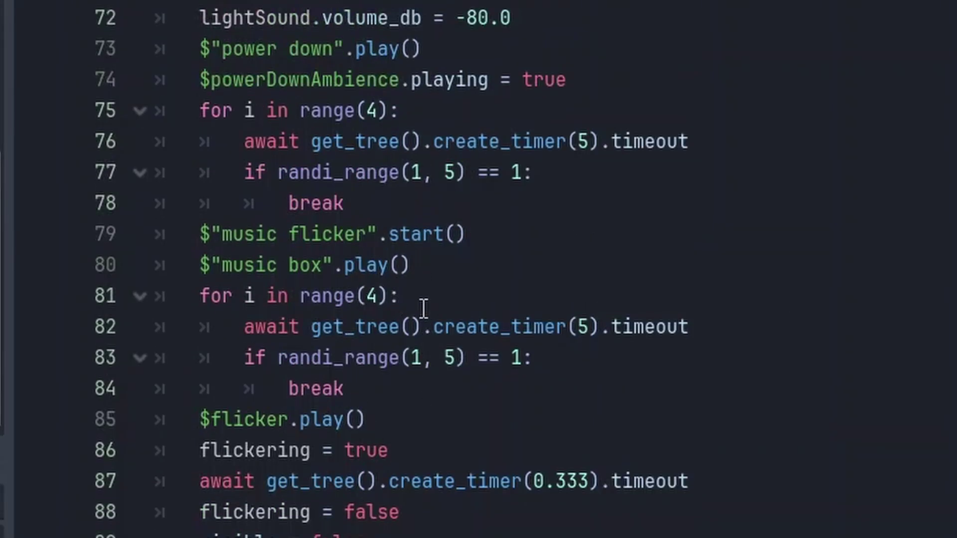
- Highlight the two random-wait loop lines of the power-out routine in the office script
drag(423, 305, 199, 296)
click(426, 55)
click(429, 111)
key(shift+Home)
key(shift+Home)
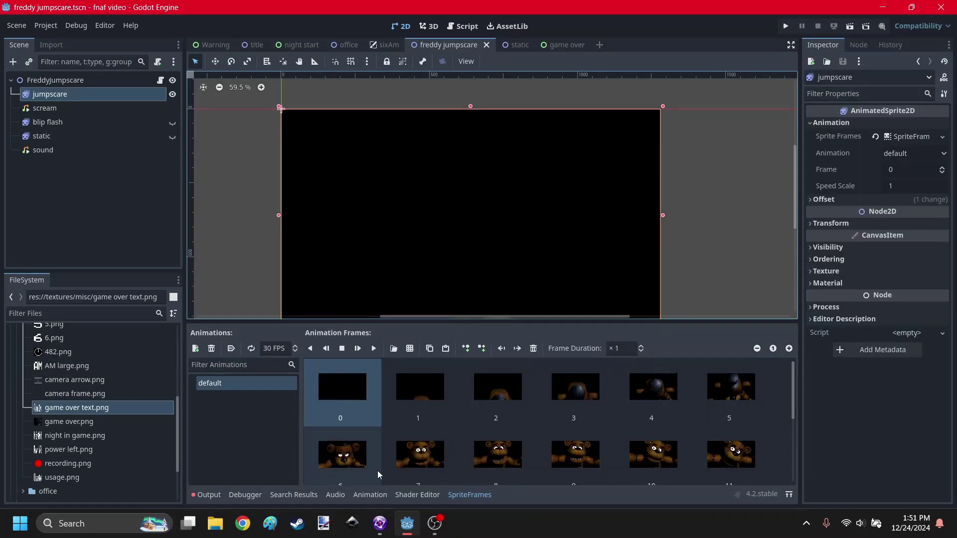
- Collapse the SpriteFrames panel and deselect the jumpscare sprite
scroll(391, 180, down, 3)
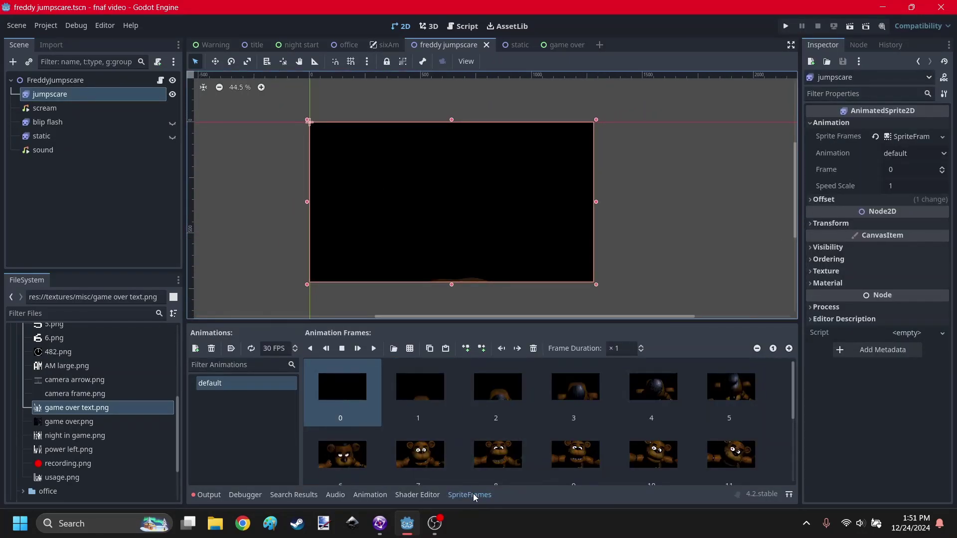
click(473, 495)
click(438, 379)
scroll(415, 152, up, 1)
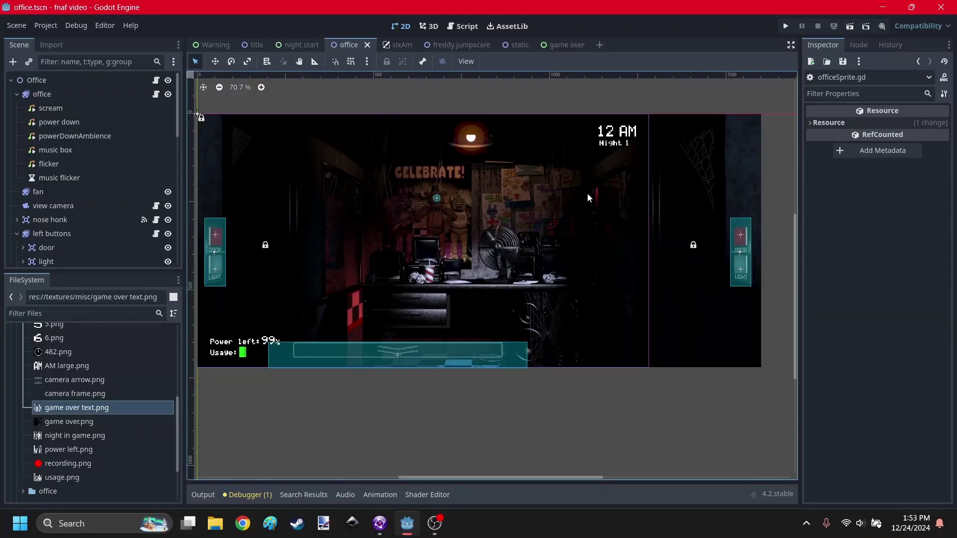
click(380, 523)
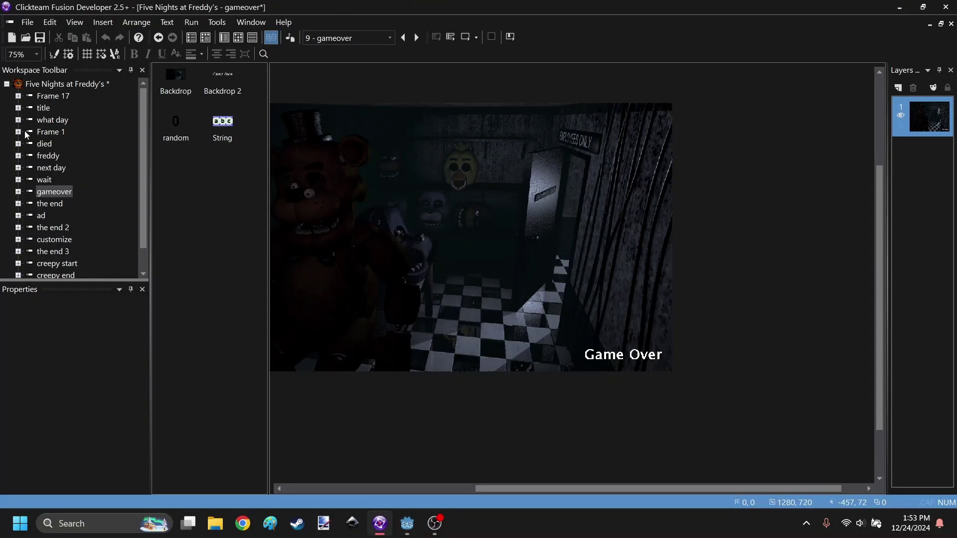
click(50, 132)
click(239, 39)
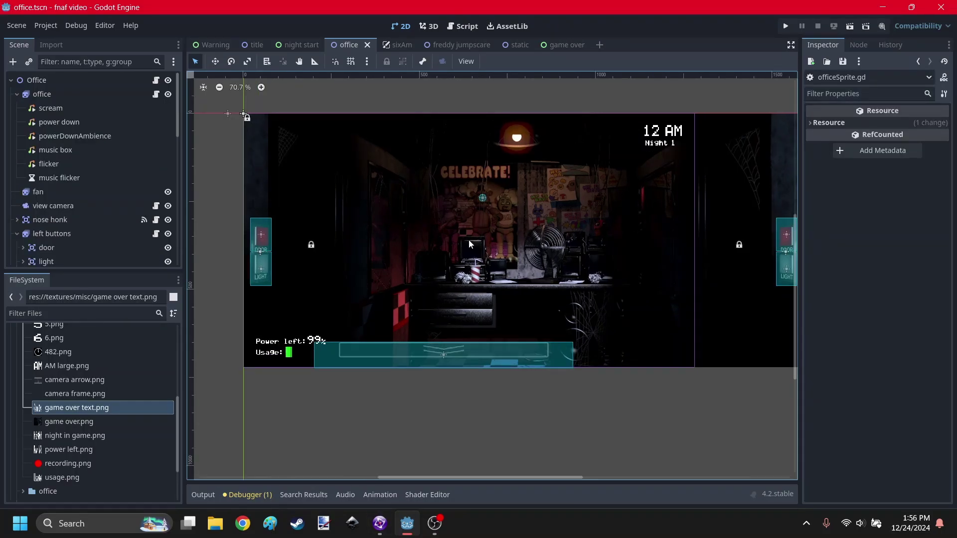
- Preview the office sprite's jumpscare chica, freddy and bonnie animations in SpriteFrames
click(366, 243)
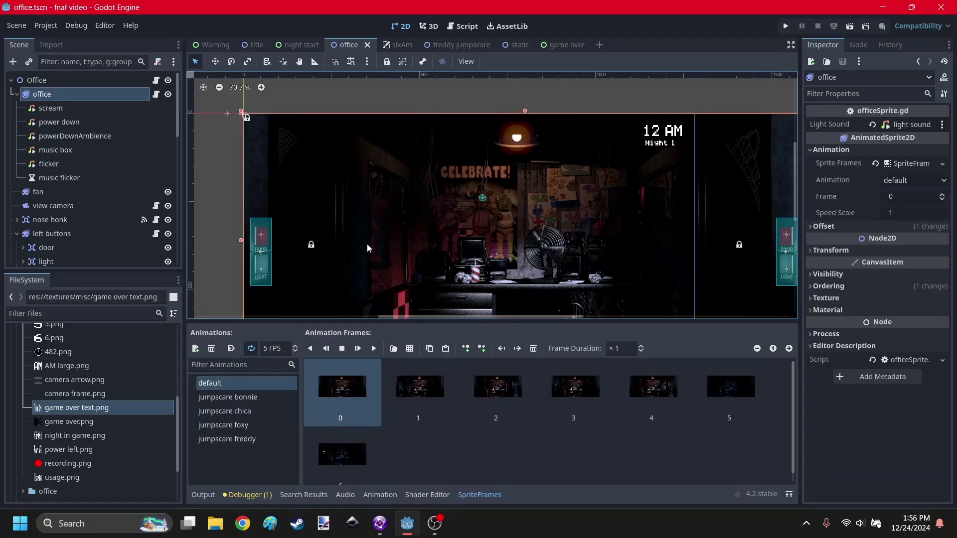
click(235, 411)
scroll(384, 220, down, 2)
scroll(502, 136, up, 2)
scroll(502, 136, down, 1)
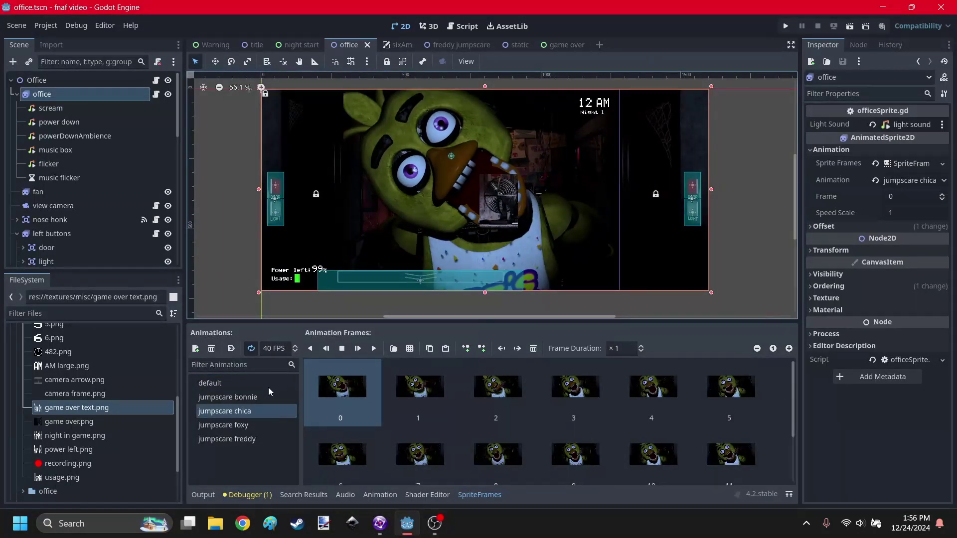
click(259, 437)
click(253, 397)
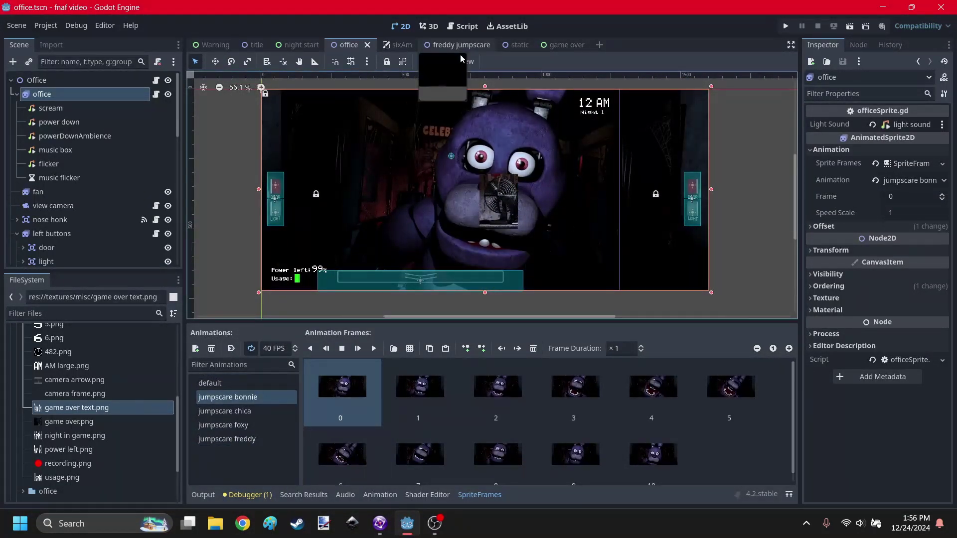
scroll(487, 205, up, 1)
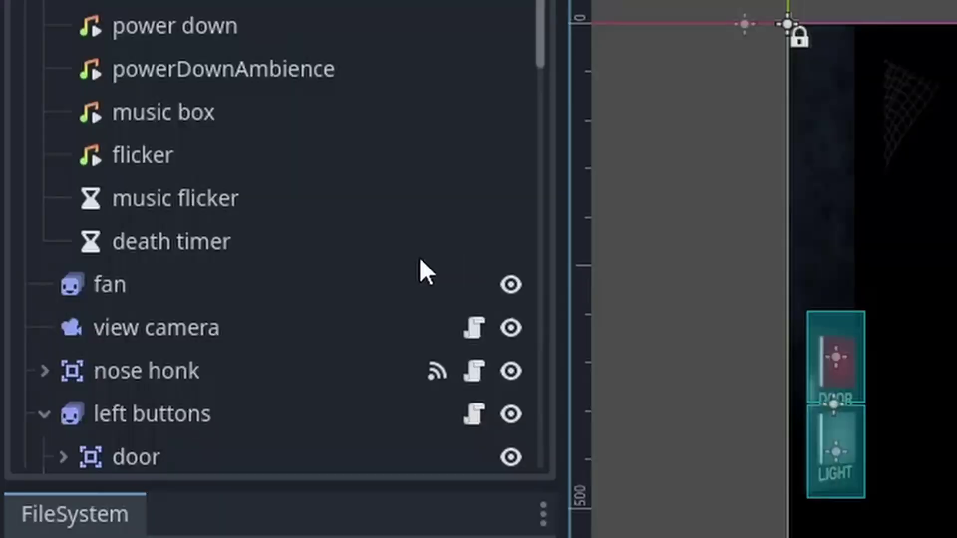
- Check the death timer's 0.666 s wait time, open the static scene, and run the game
click(177, 246)
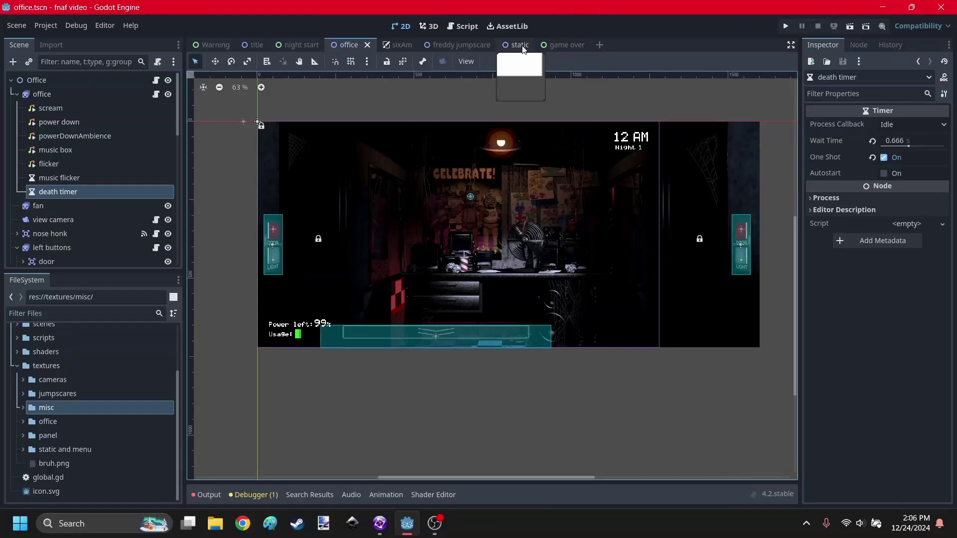
click(504, 44)
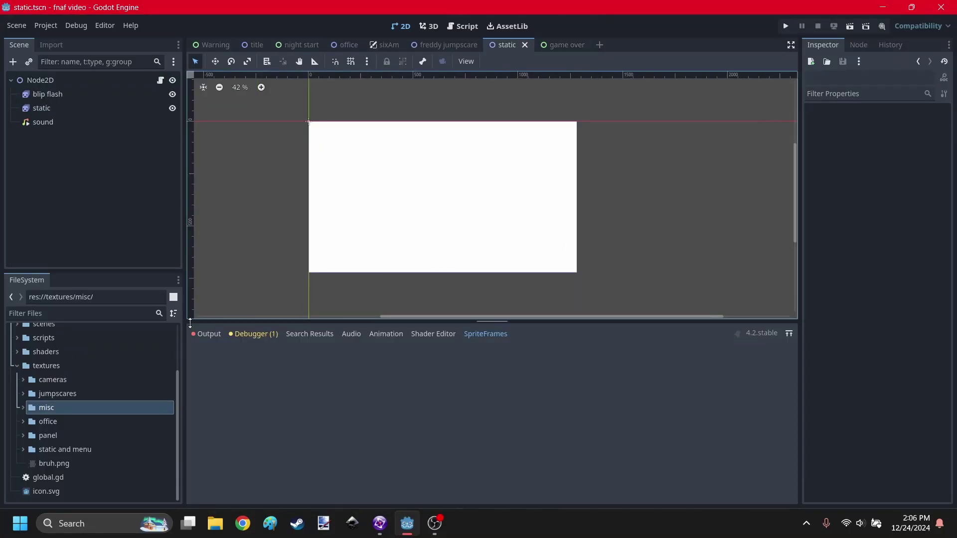
key(F5)
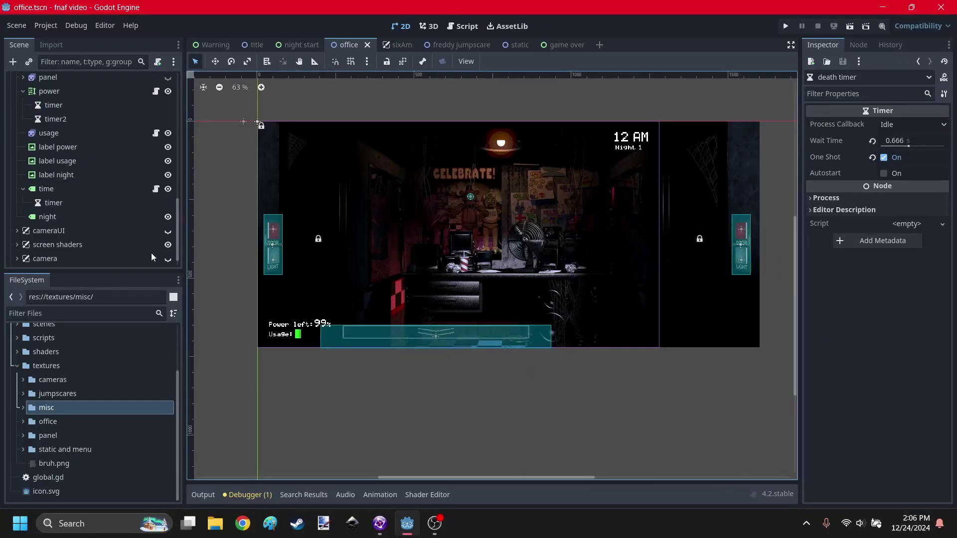
scroll(151, 258, down, 1)
key(F5)
- Flip through camera feeds CAM 1C, 1B, 2B and 3
mouse_move(399, 500)
click(701, 363)
click(726, 305)
click(740, 482)
click(682, 441)
mouse_move(598, 501)
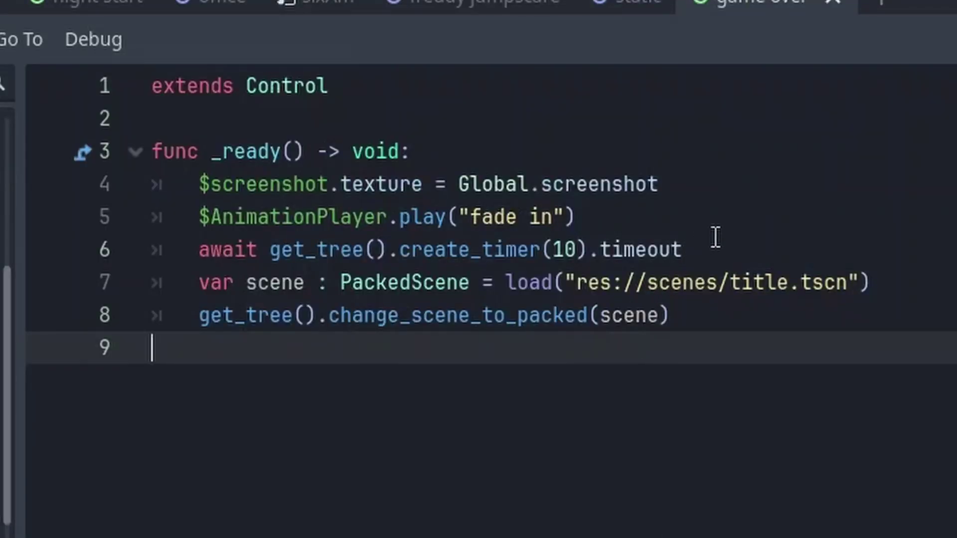
- Change freddy's fallback AI level on line 89 from 20 to 0, then test the left door light in-game
drag(723, 241, 196, 256)
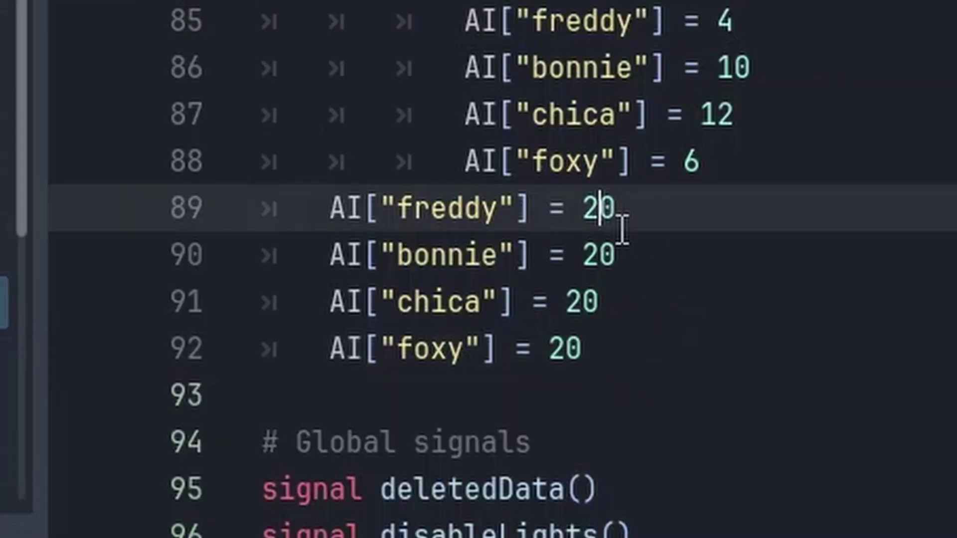
key(BackSpace)
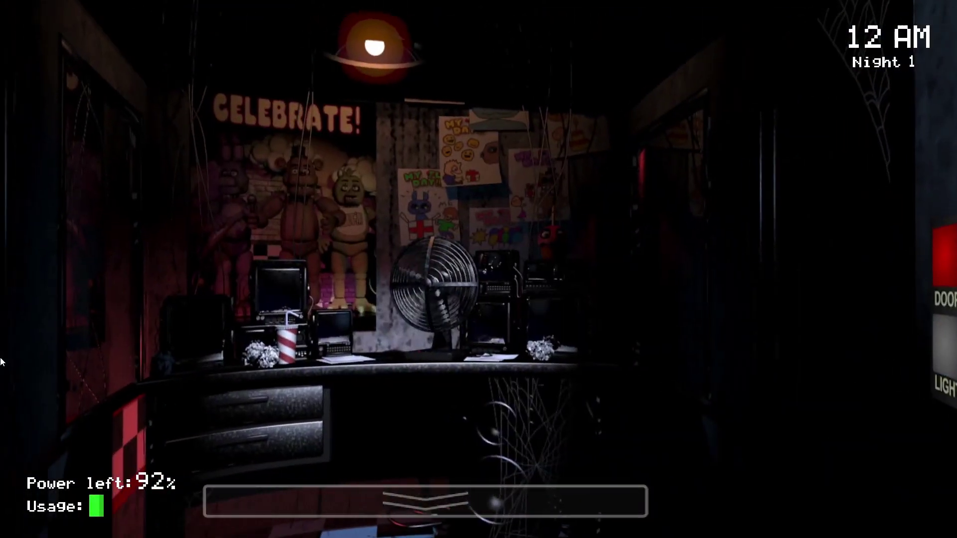
click(39, 344)
click(40, 352)
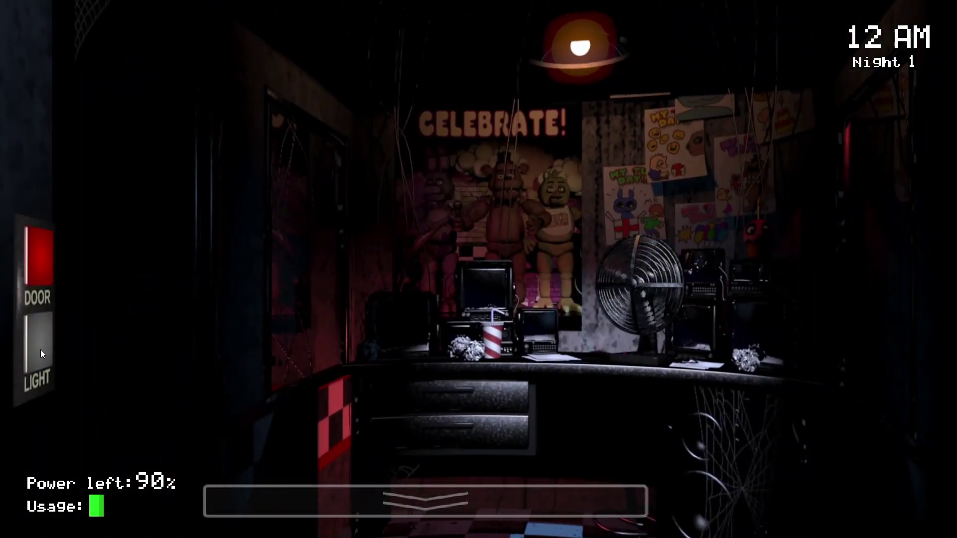
- Close Clickteam Fusion, discarding its unsaved changes
mouse_move(425, 501)
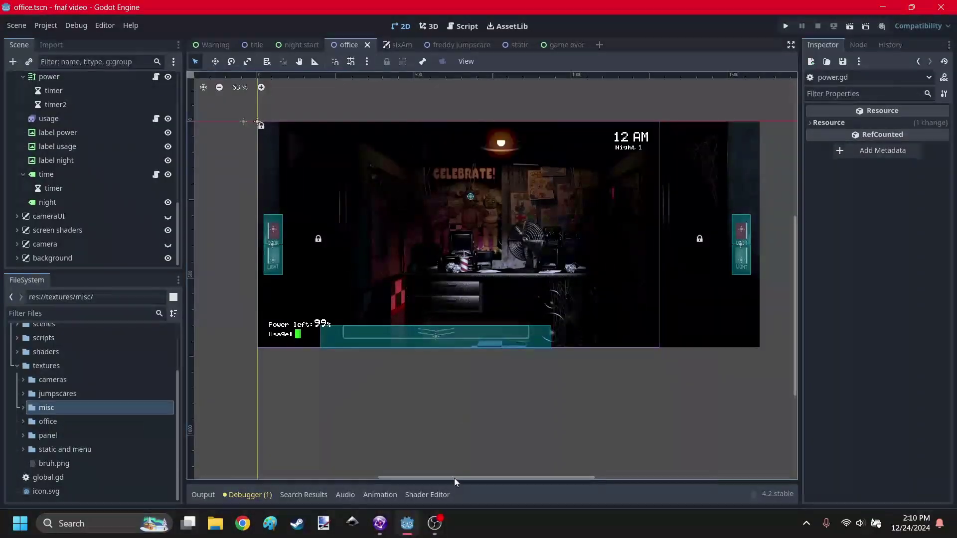
click(380, 523)
click(946, 7)
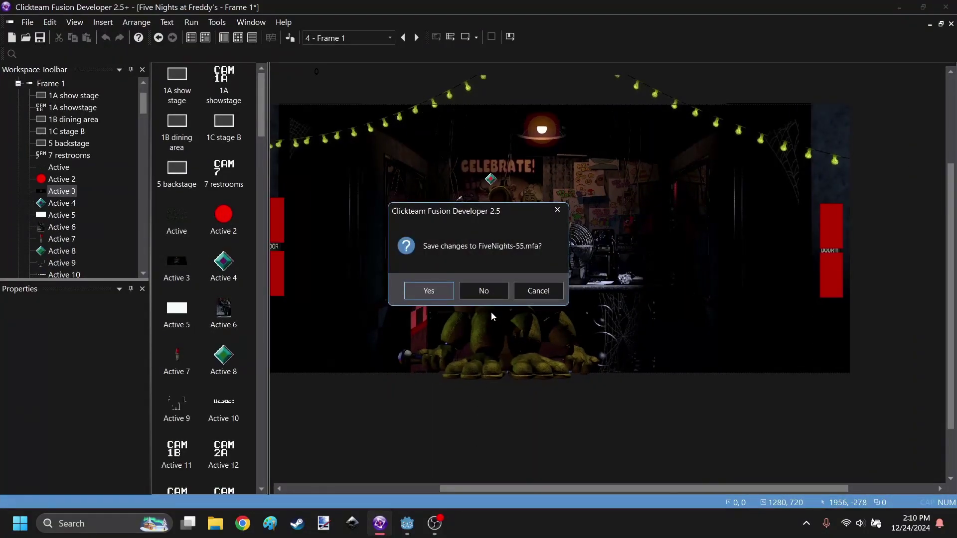
click(482, 290)
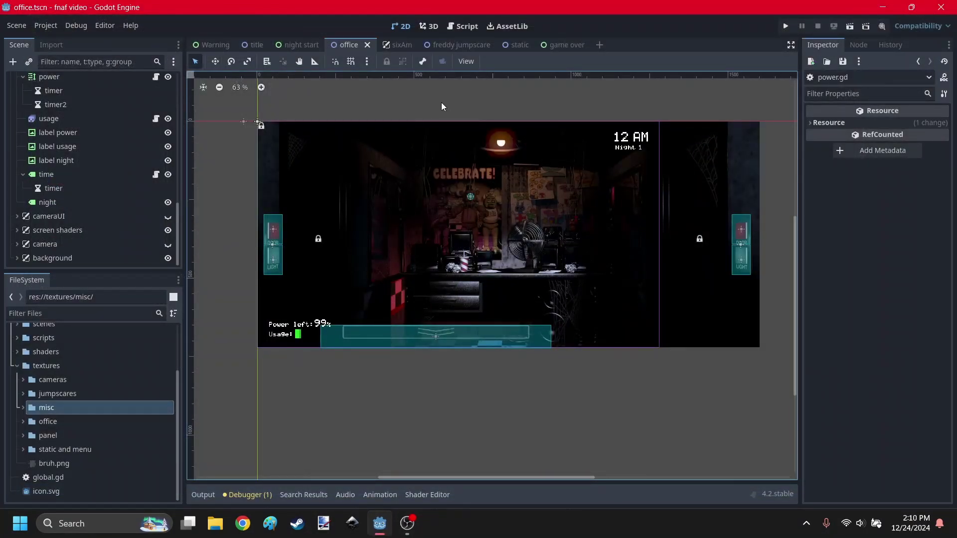